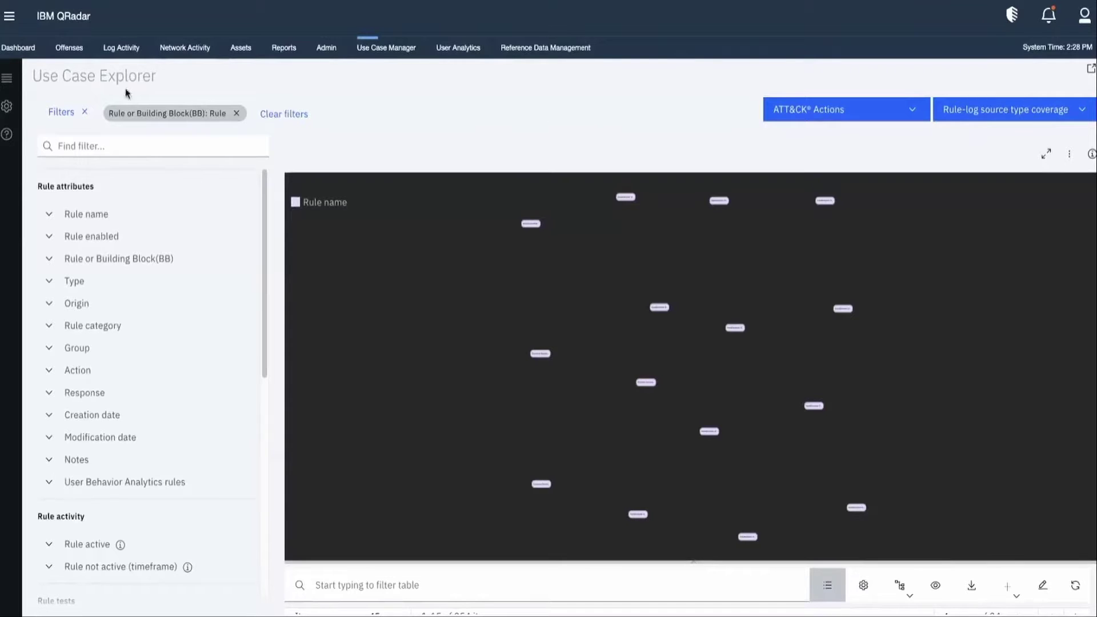
{"action": "left_click", "coordinate": [8, 79]}
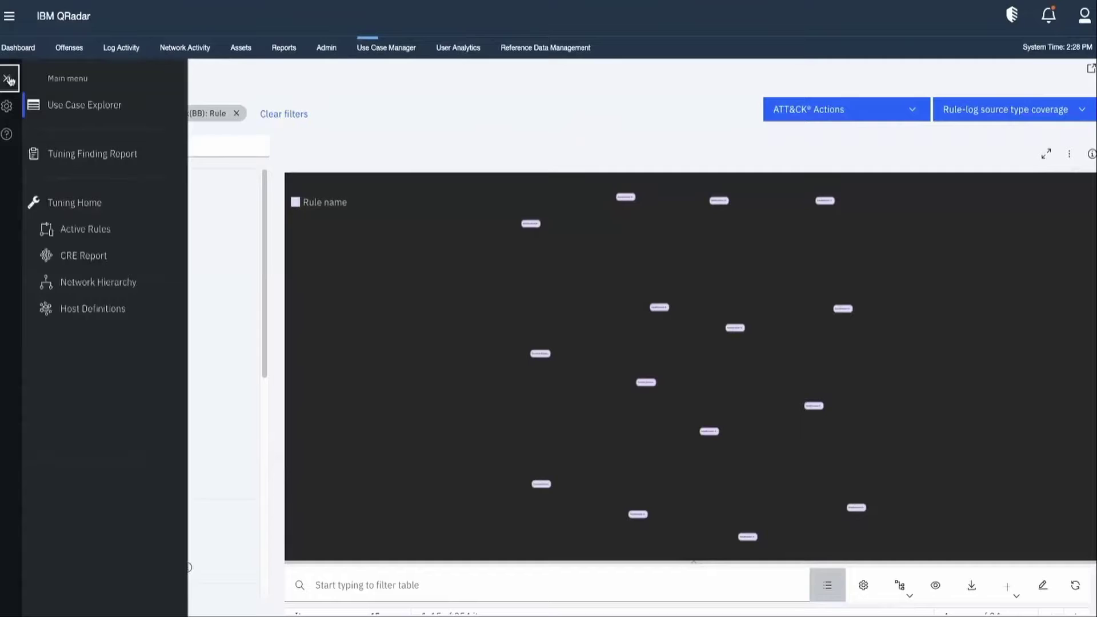
{"action": "left_click", "coordinate": [210, 80]}
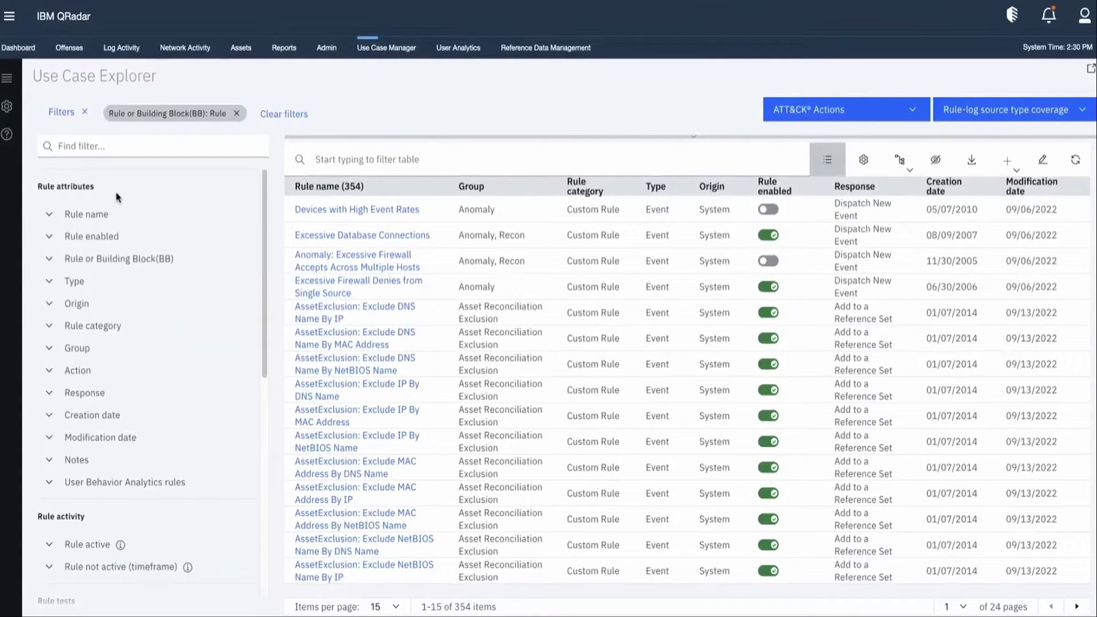
- Filter the rules by User Behavior Analytics rules with the option Rule is related to app
{"action": "left_click", "coordinate": [48, 485]}
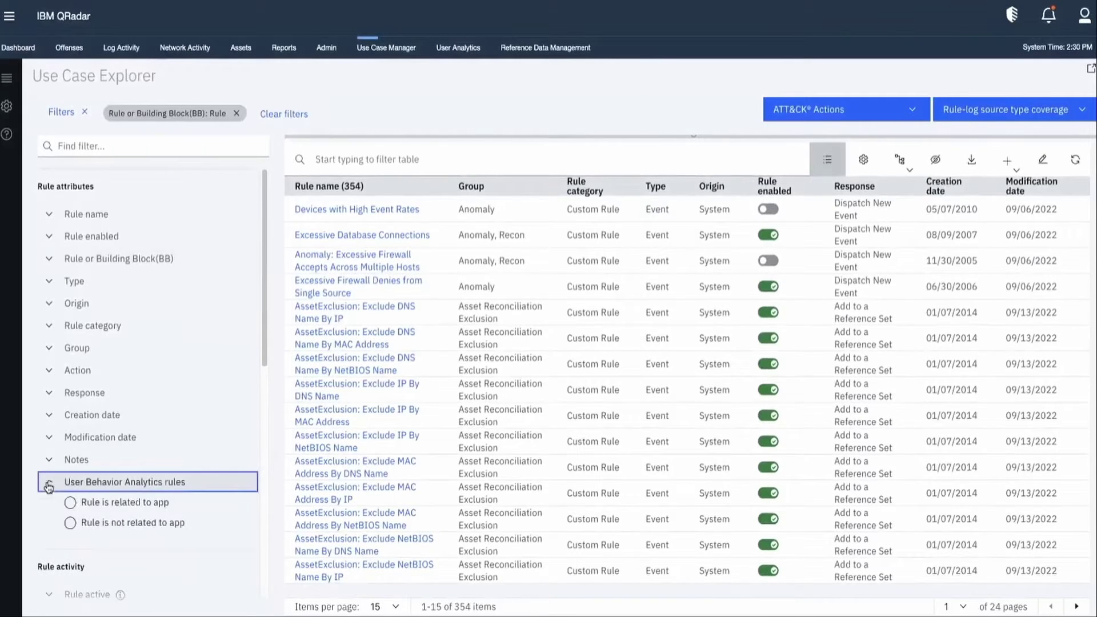
{"action": "left_click", "coordinate": [69, 503]}
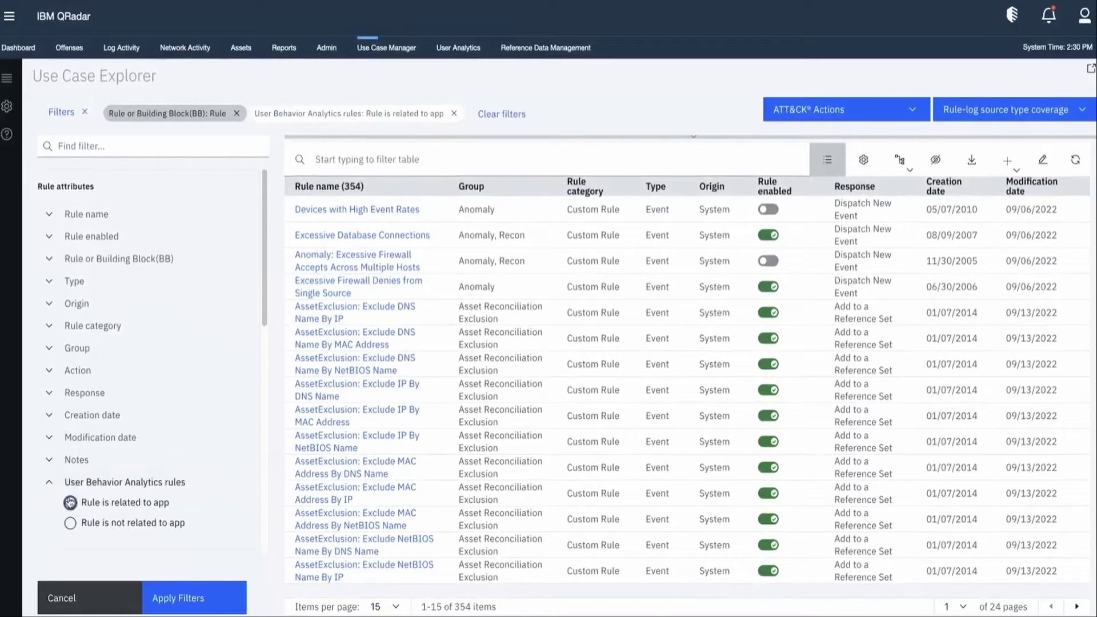
{"action": "left_click", "coordinate": [180, 597]}
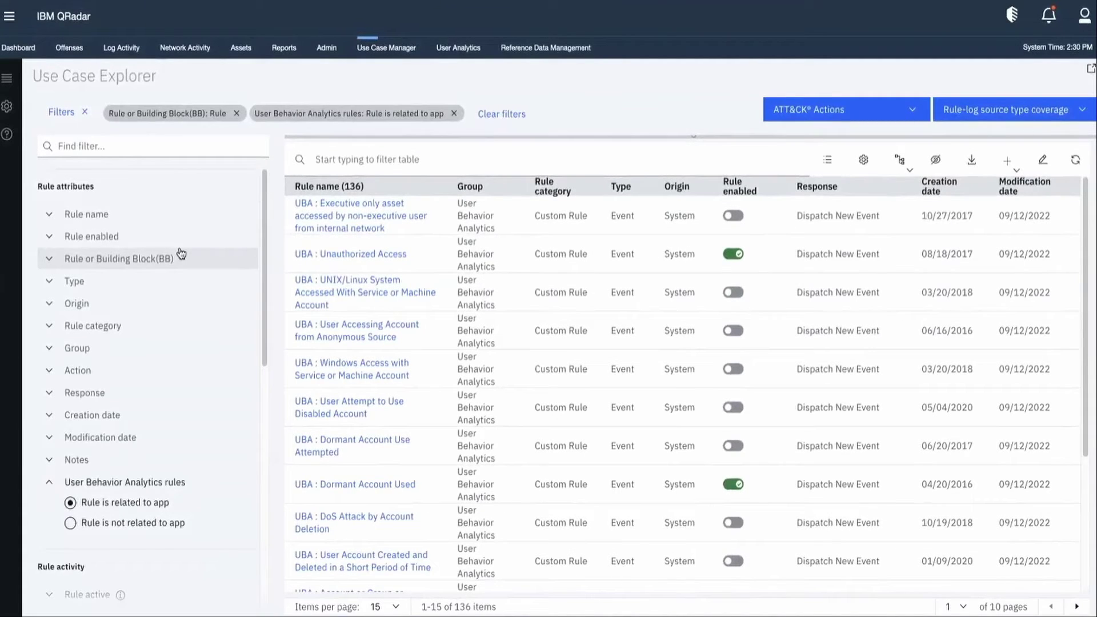
{"action": "left_click", "coordinate": [51, 483]}
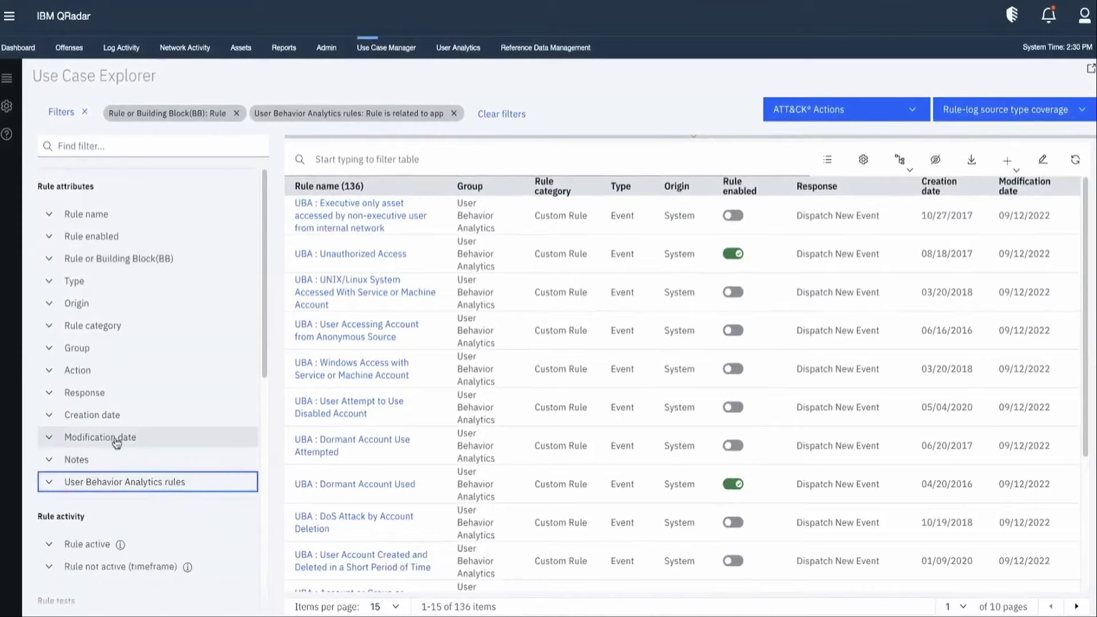
- Add the Reference set filter from the Other tests group and apply it to the rule list
{"action": "scroll", "coordinate": [116, 443], "scroll_direction": "down", "scroll_amount": 6}
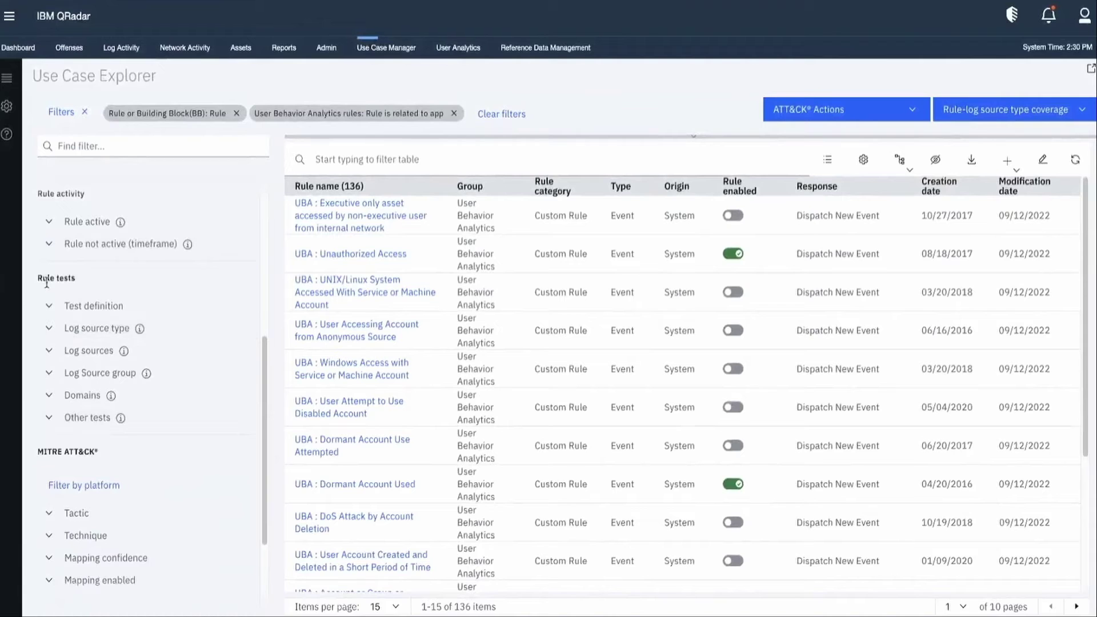
{"action": "left_click", "coordinate": [50, 417]}
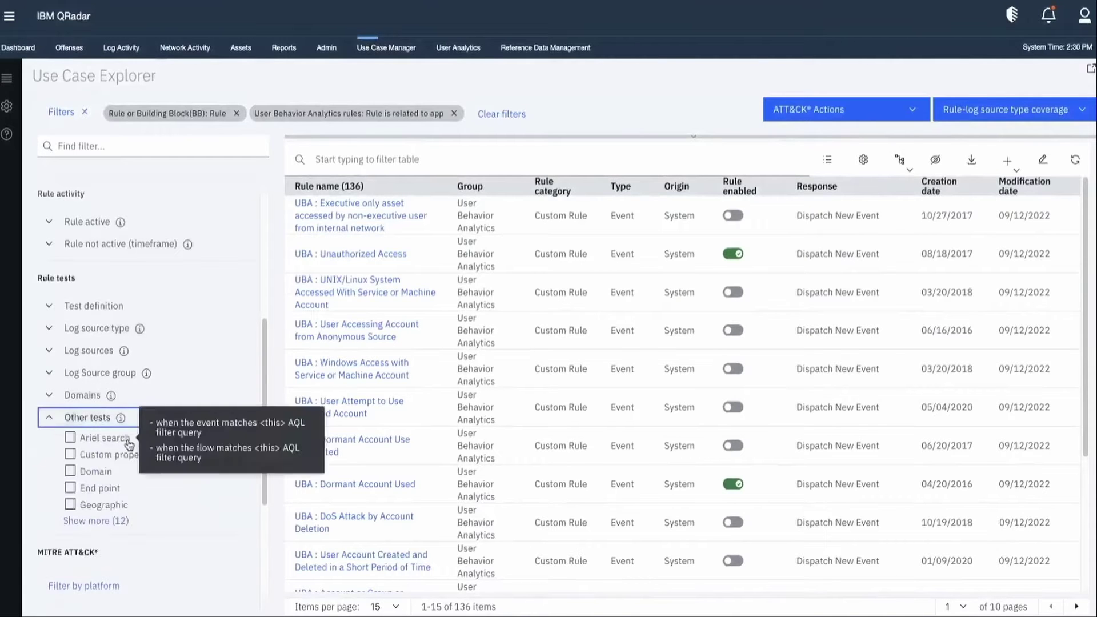
{"action": "left_click", "coordinate": [86, 520]}
{"action": "scroll", "coordinate": [161, 463], "scroll_direction": "down", "scroll_amount": 2}
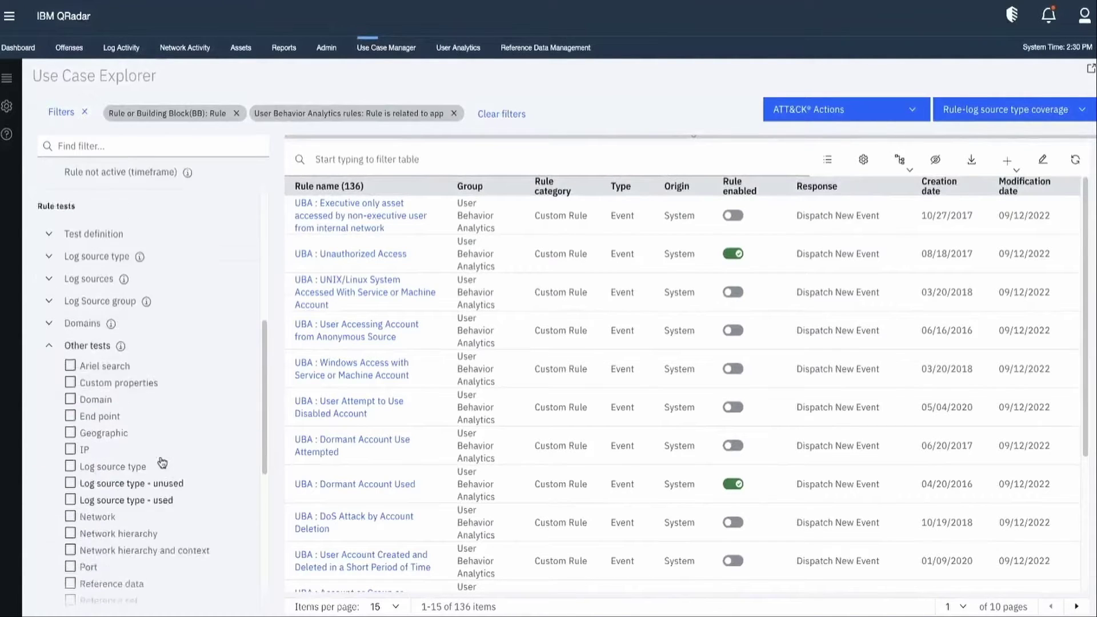
{"action": "scroll", "coordinate": [162, 463], "scroll_direction": "down", "scroll_amount": 5}
{"action": "scroll", "coordinate": [160, 461], "scroll_direction": "up", "scroll_amount": 1}
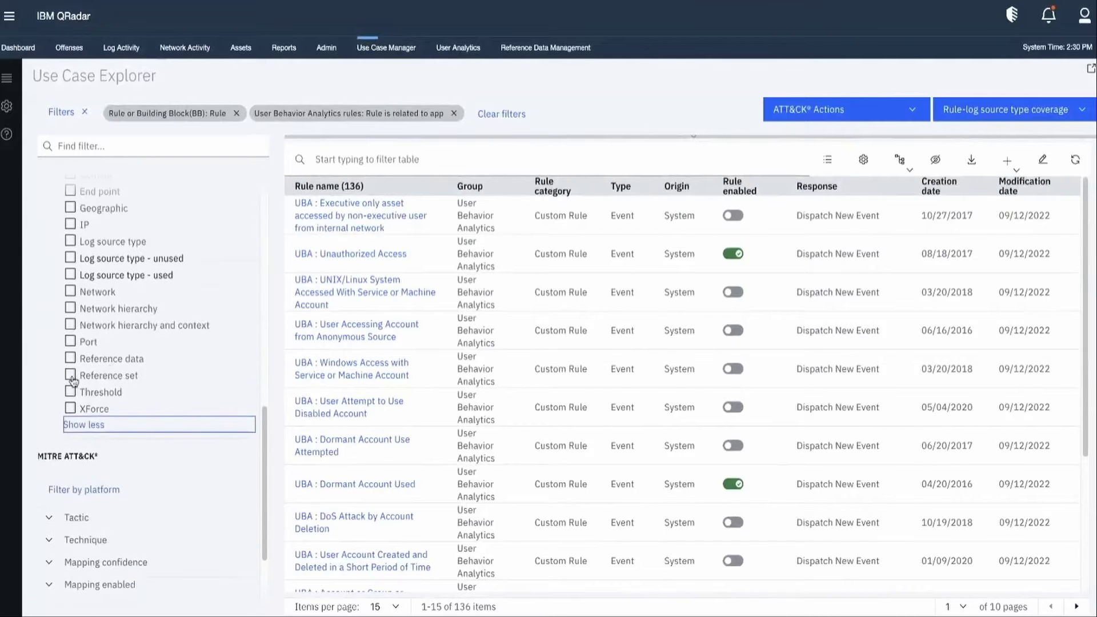
{"action": "left_click", "coordinate": [70, 376]}
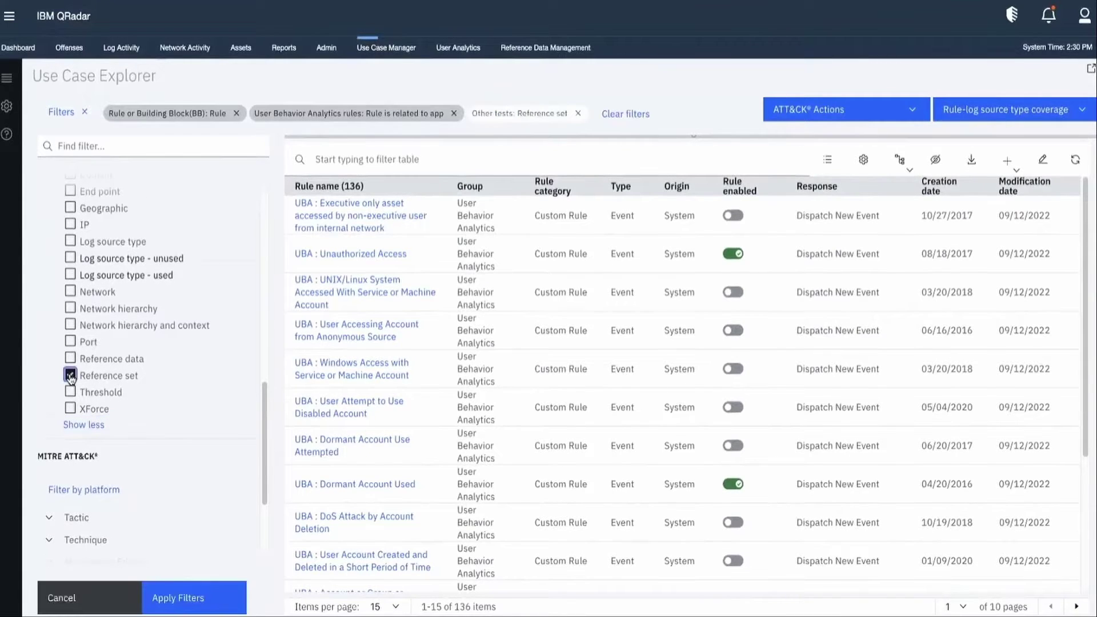
{"action": "scroll", "coordinate": [111, 351], "scroll_direction": "up", "scroll_amount": 3}
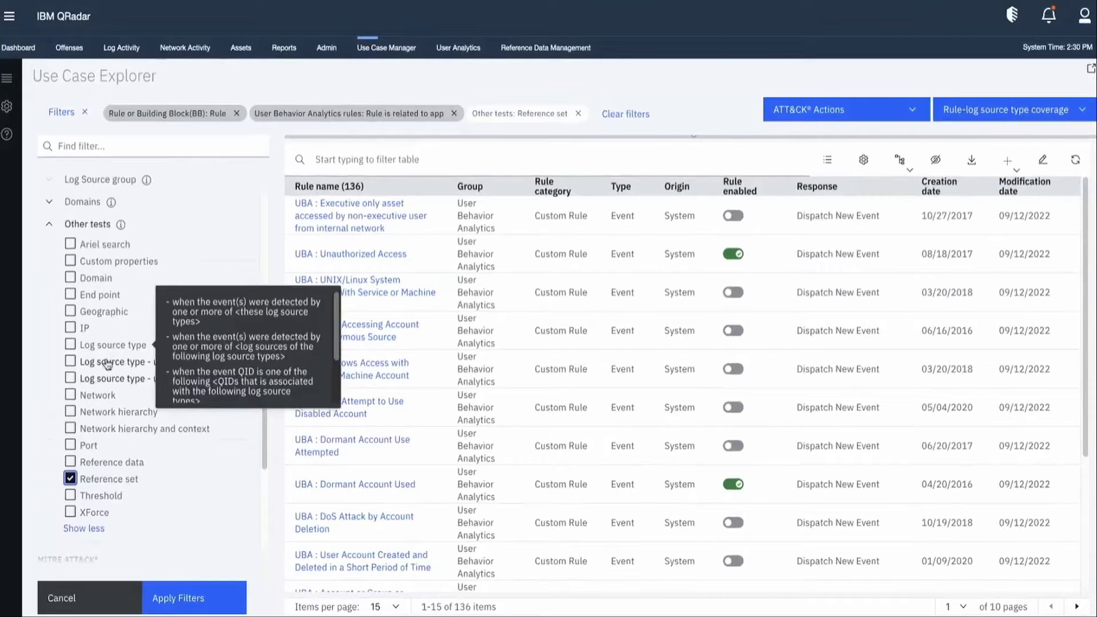
{"action": "left_click", "coordinate": [199, 598]}
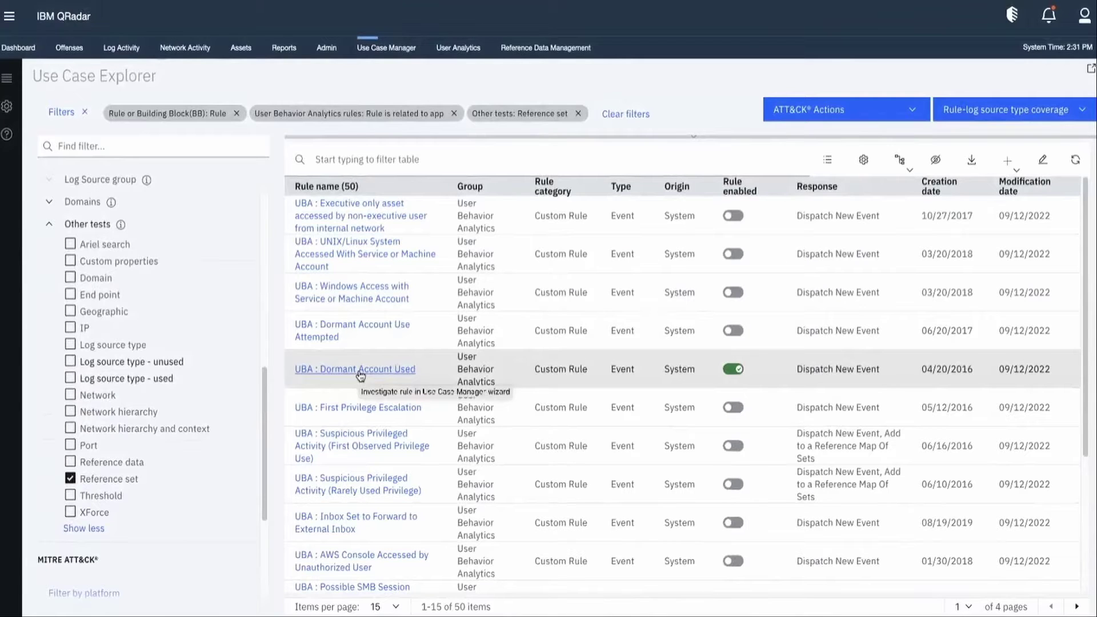
- Investigate the UBA : Dormant Account Used rule, examining its dependency tree with the dependencies hidden and its rule details
{"action": "left_click", "coordinate": [360, 370]}
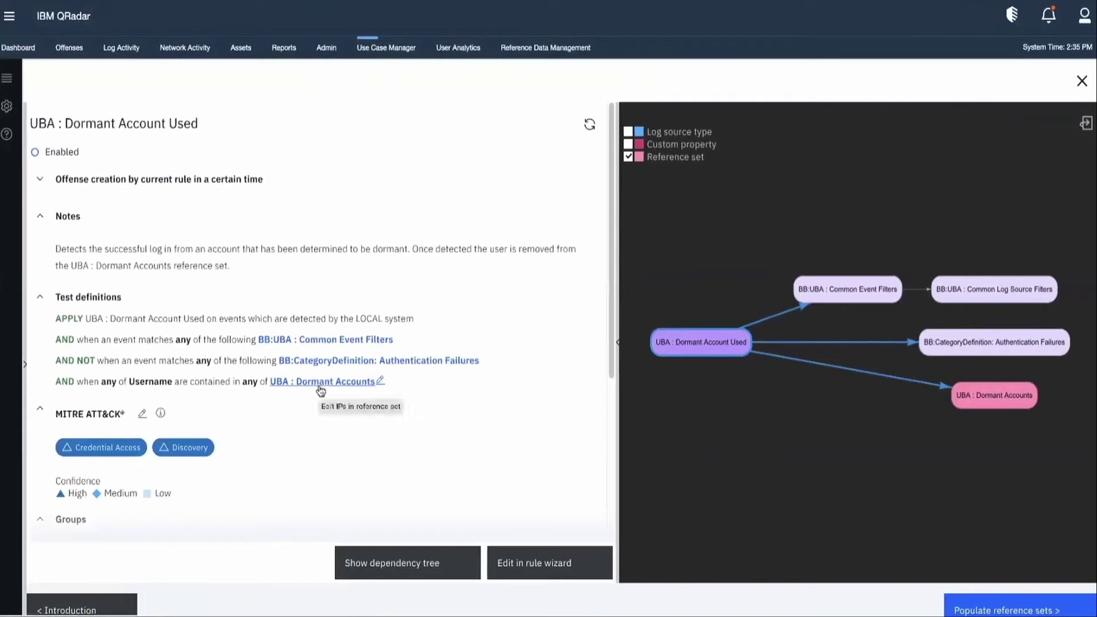
{"action": "mouse_move", "coordinate": [698, 366]}
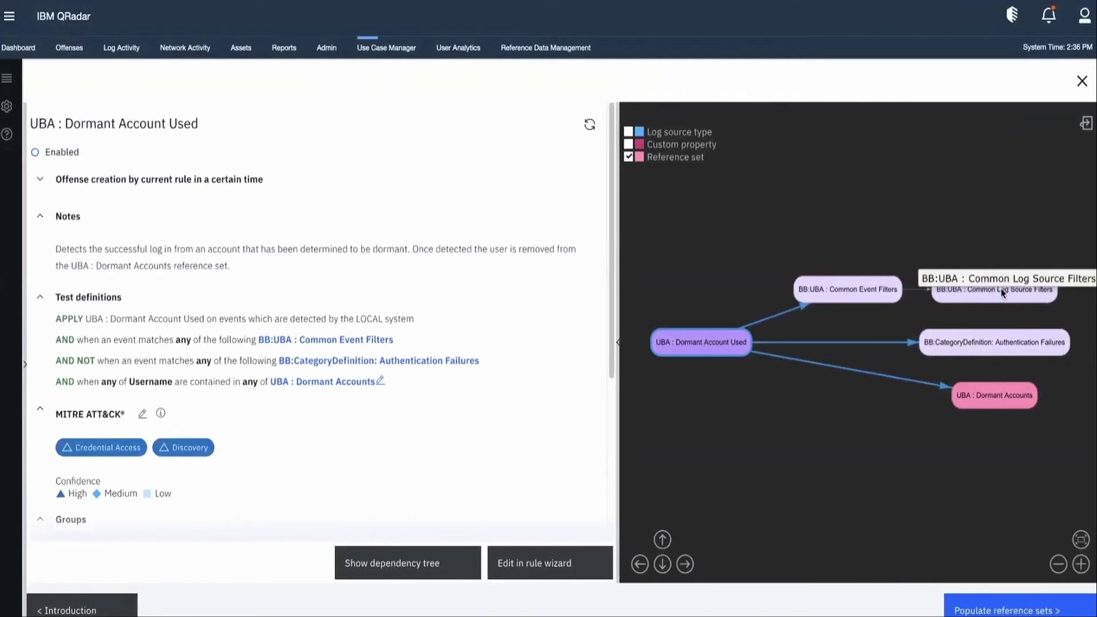
{"action": "left_click", "coordinate": [410, 564]}
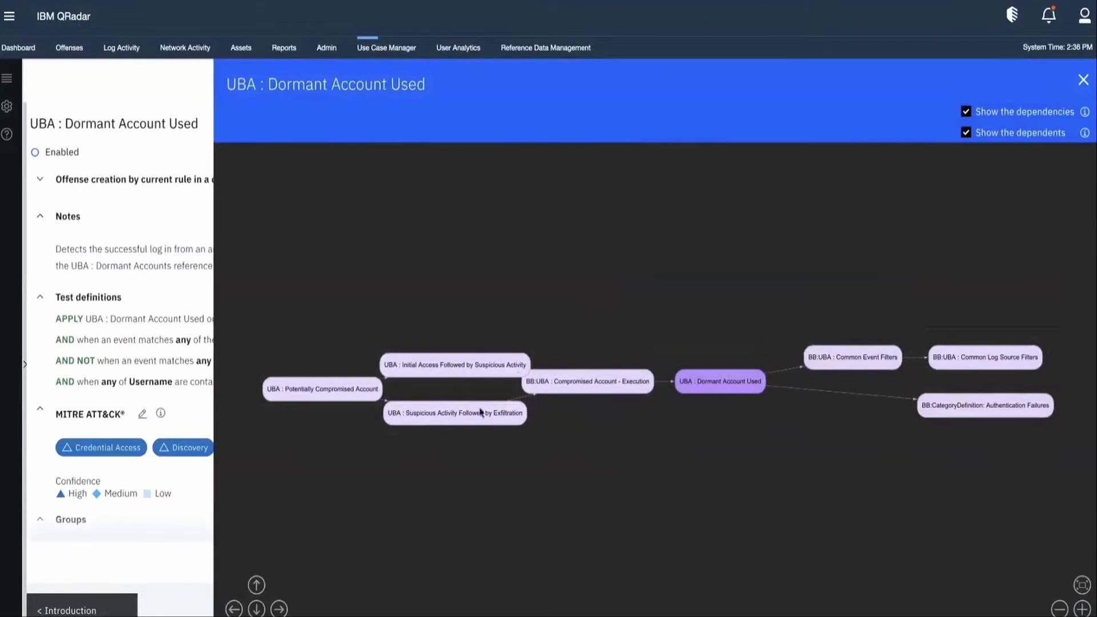
{"action": "left_click", "coordinate": [966, 114]}
{"action": "left_click", "coordinate": [1083, 80]}
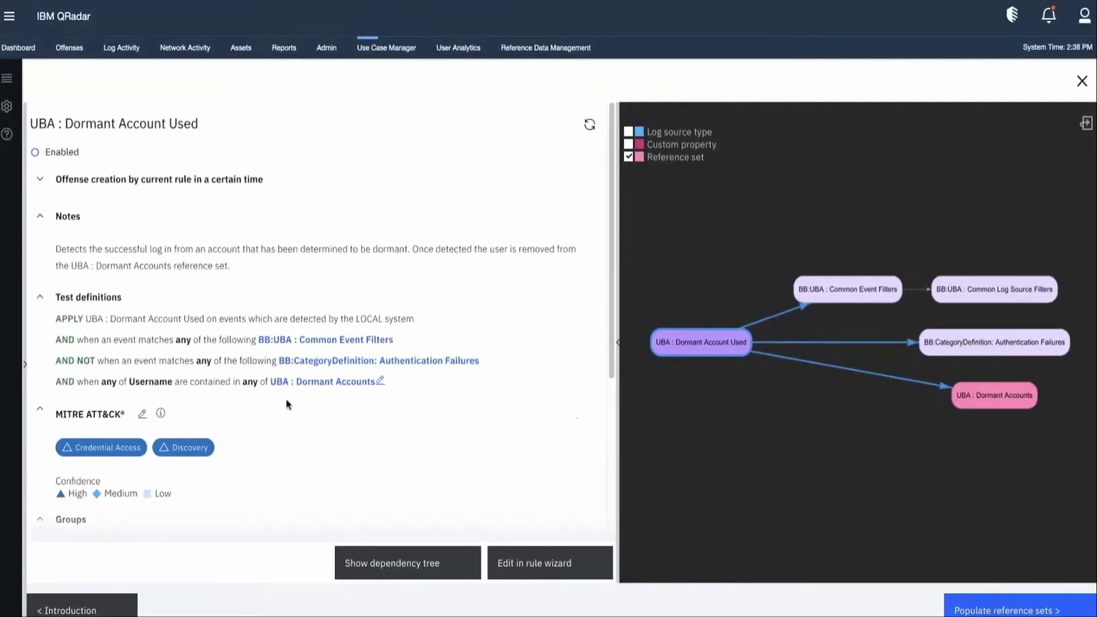
{"action": "scroll", "coordinate": [285, 399], "scroll_direction": "down", "scroll_amount": 5}
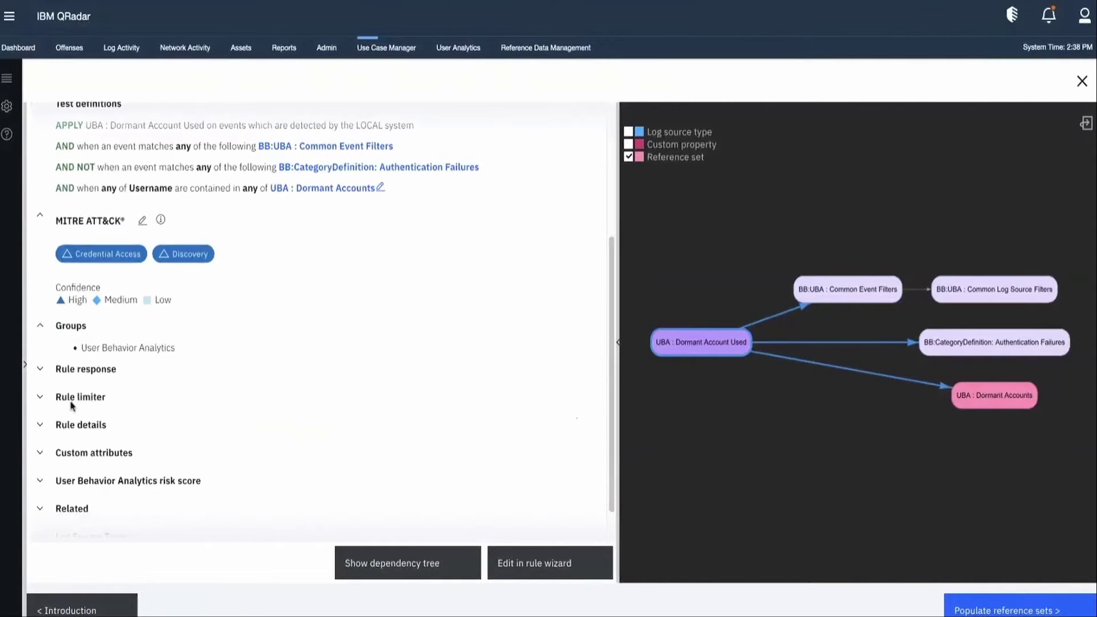
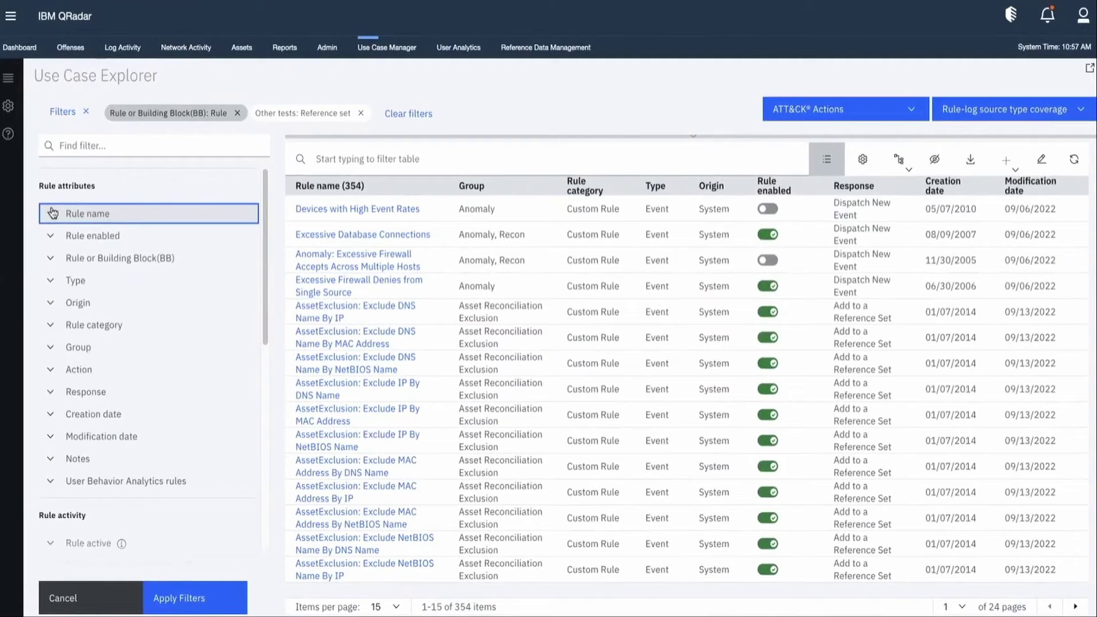
- Examine the filter options for rule name, rule enabled, rule or building block, type, origin and rule category
{"action": "left_click", "coordinate": [53, 213]}
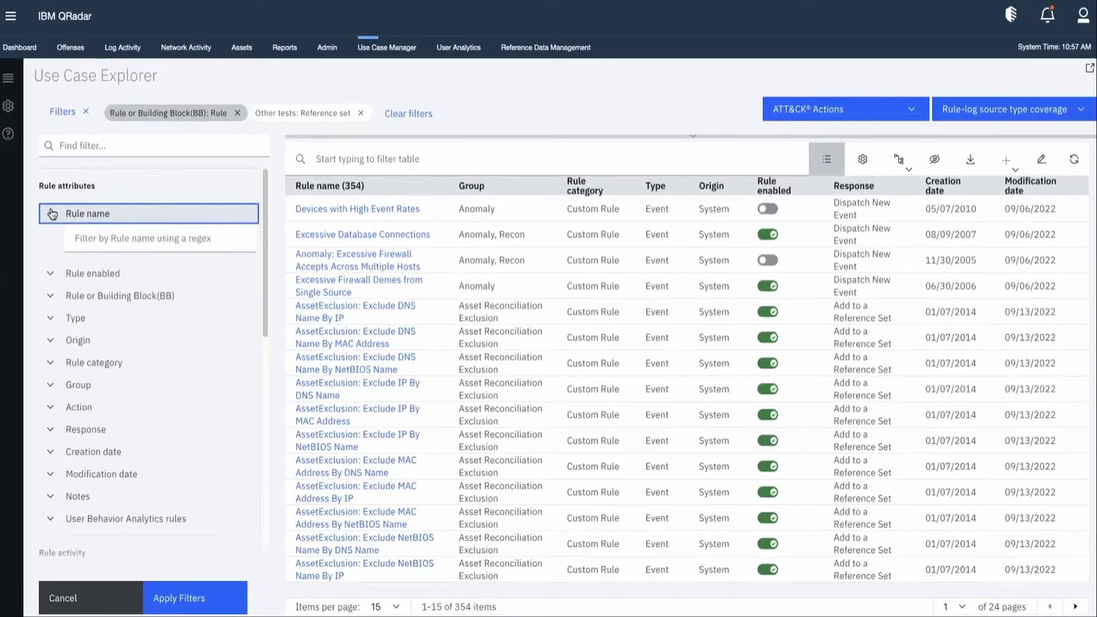
{"action": "left_click", "coordinate": [53, 213]}
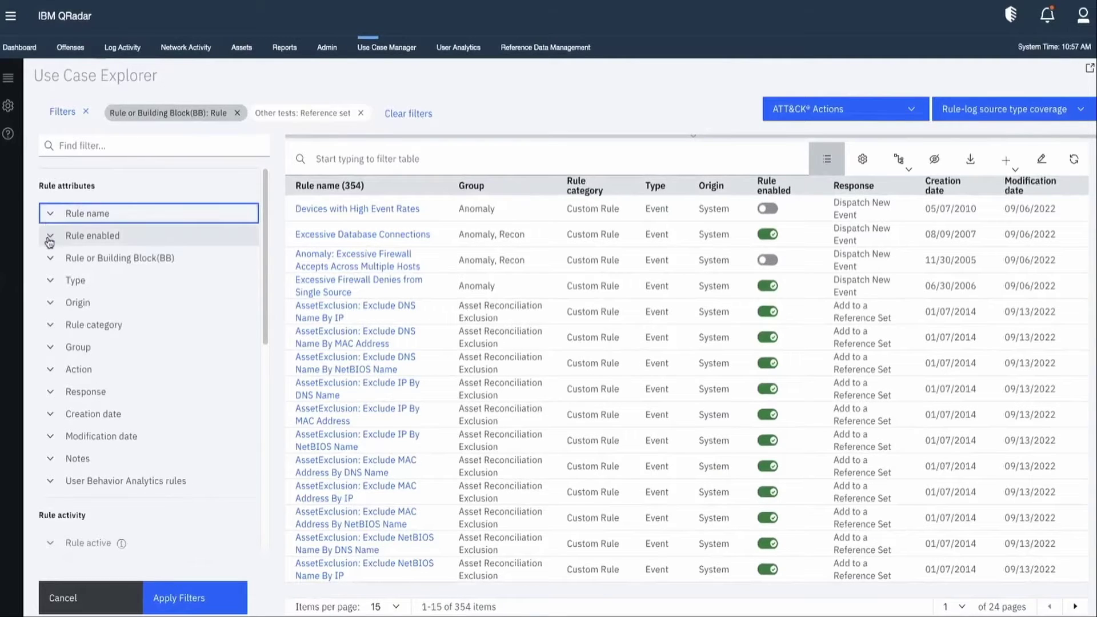
{"action": "left_click", "coordinate": [51, 239]}
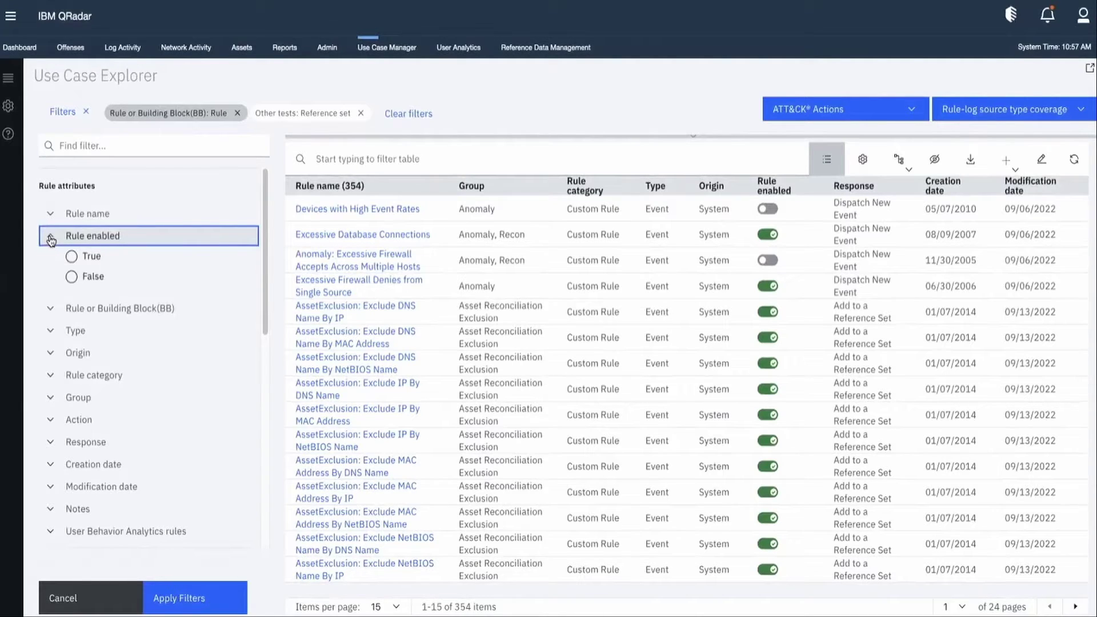
{"action": "left_click", "coordinate": [51, 239]}
{"action": "left_click", "coordinate": [49, 260]}
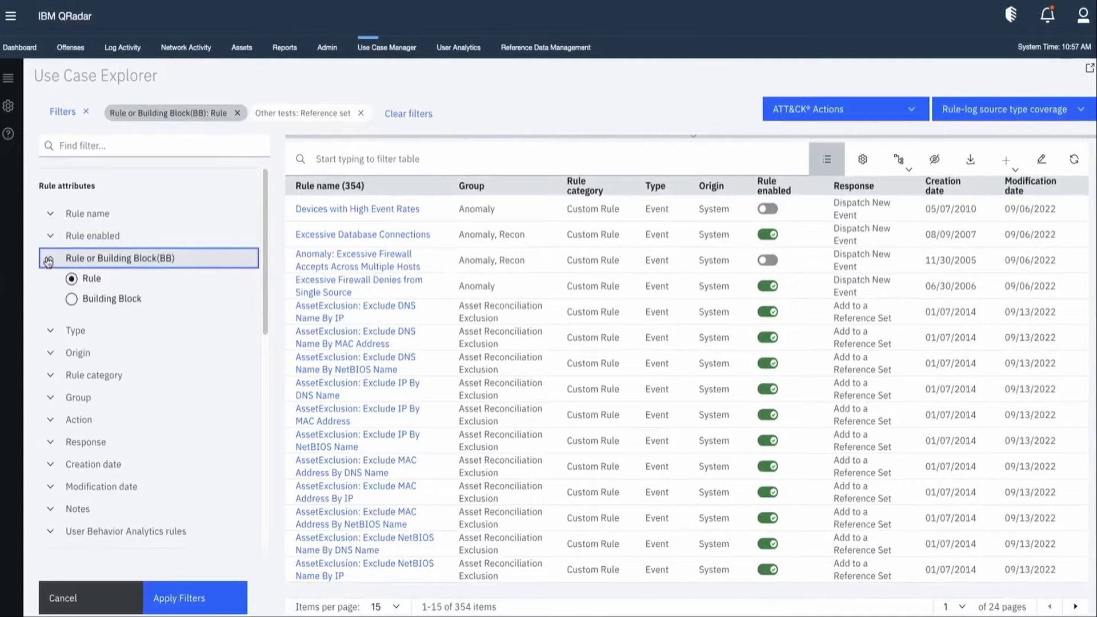
{"action": "left_click", "coordinate": [49, 260]}
{"action": "left_click", "coordinate": [51, 281]}
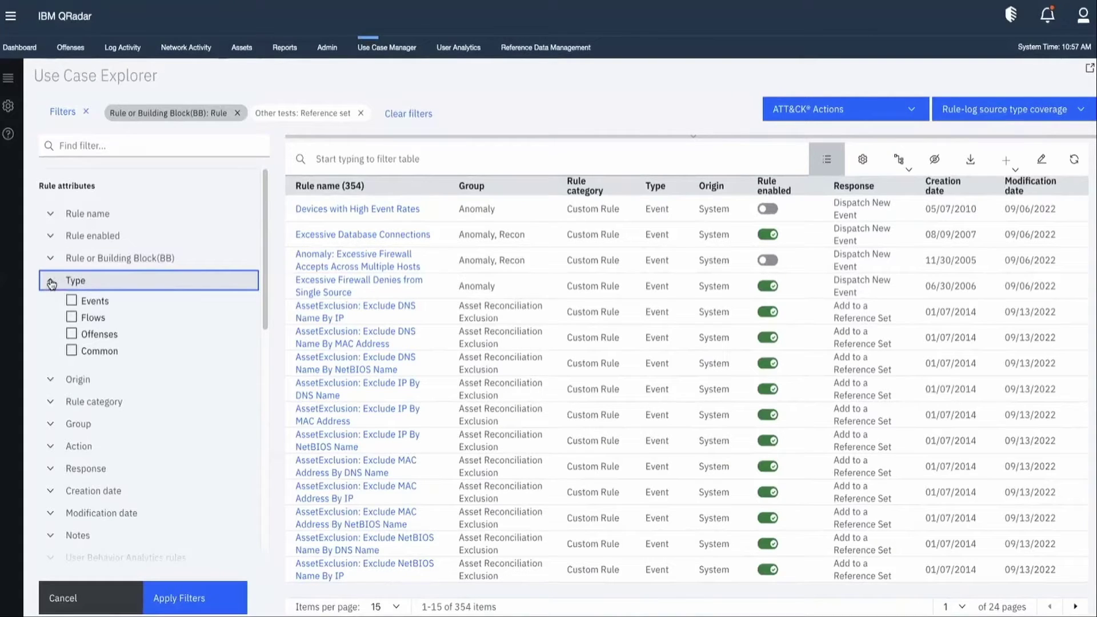
{"action": "left_click", "coordinate": [50, 283]}
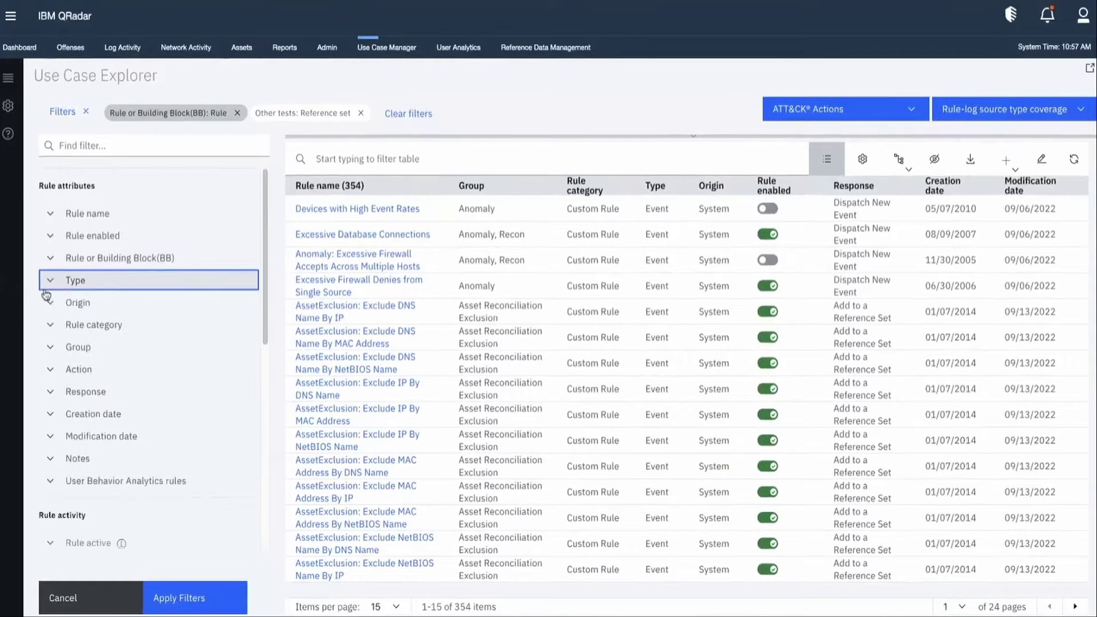
{"action": "left_click", "coordinate": [48, 306]}
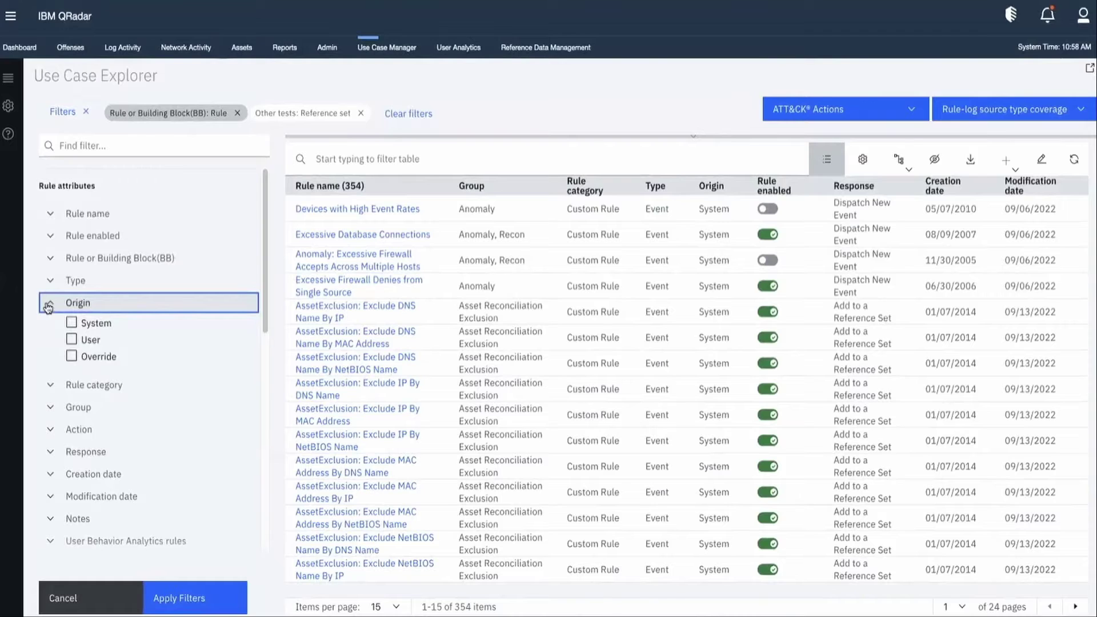
{"action": "left_click", "coordinate": [49, 306]}
{"action": "left_click", "coordinate": [51, 326]}
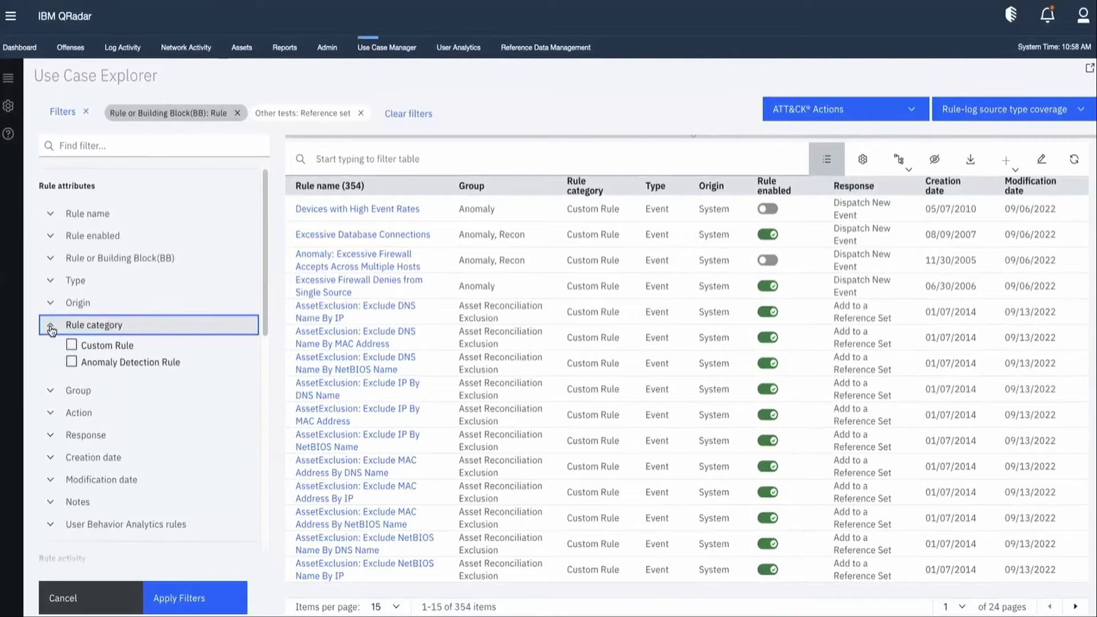
{"action": "left_click", "coordinate": [51, 330]}
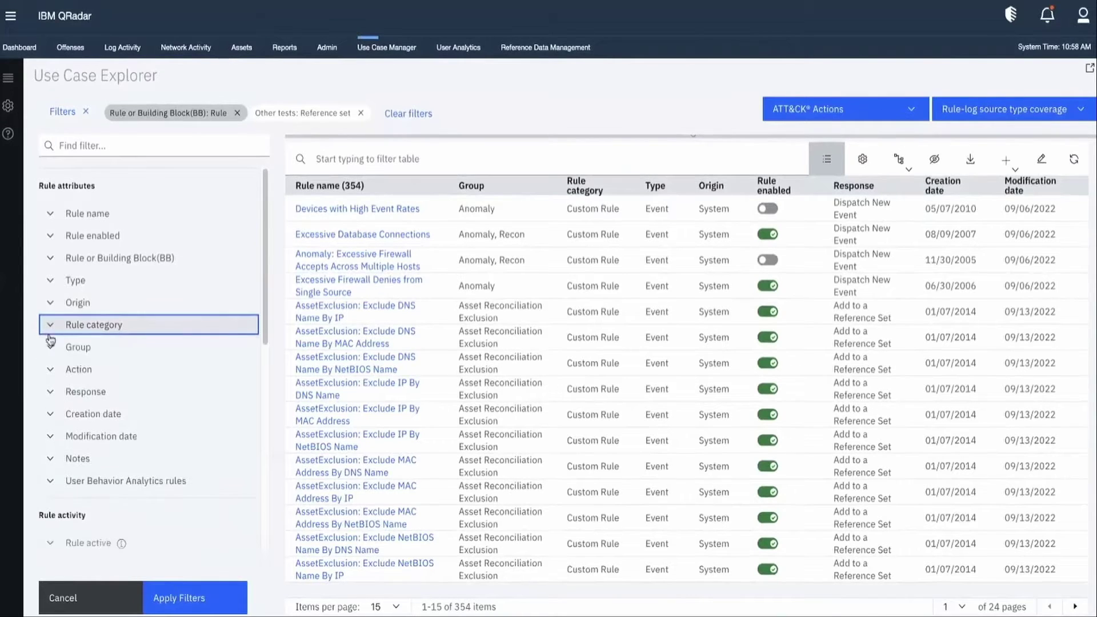
- Examine the filter options for group, action and response, including the full lists of groups and responses
{"action": "left_click", "coordinate": [50, 350]}
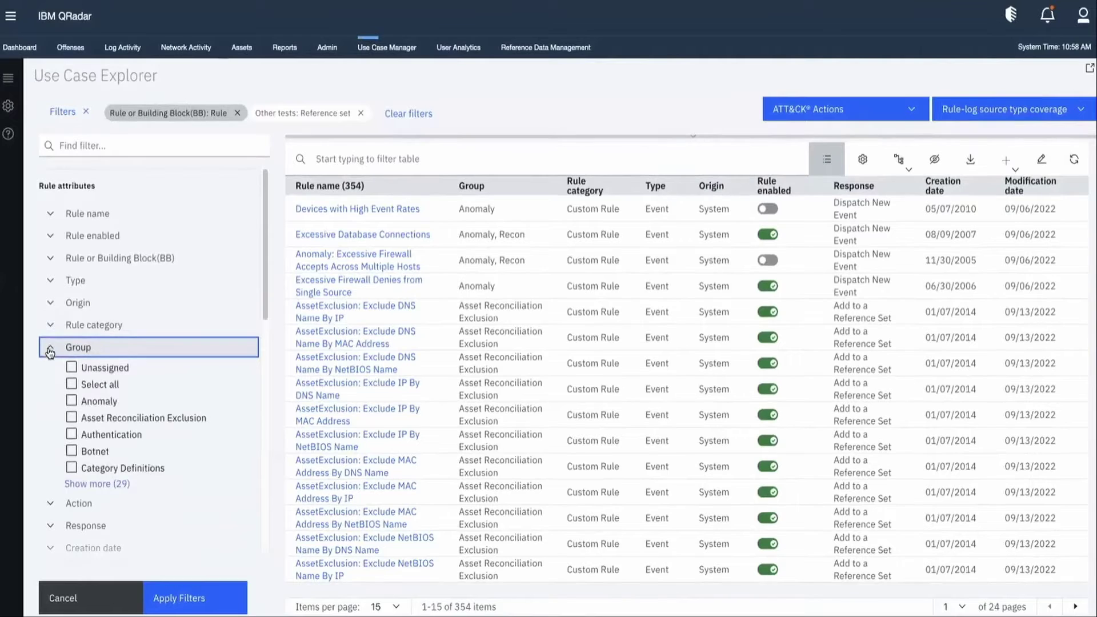
{"action": "left_click", "coordinate": [96, 485]}
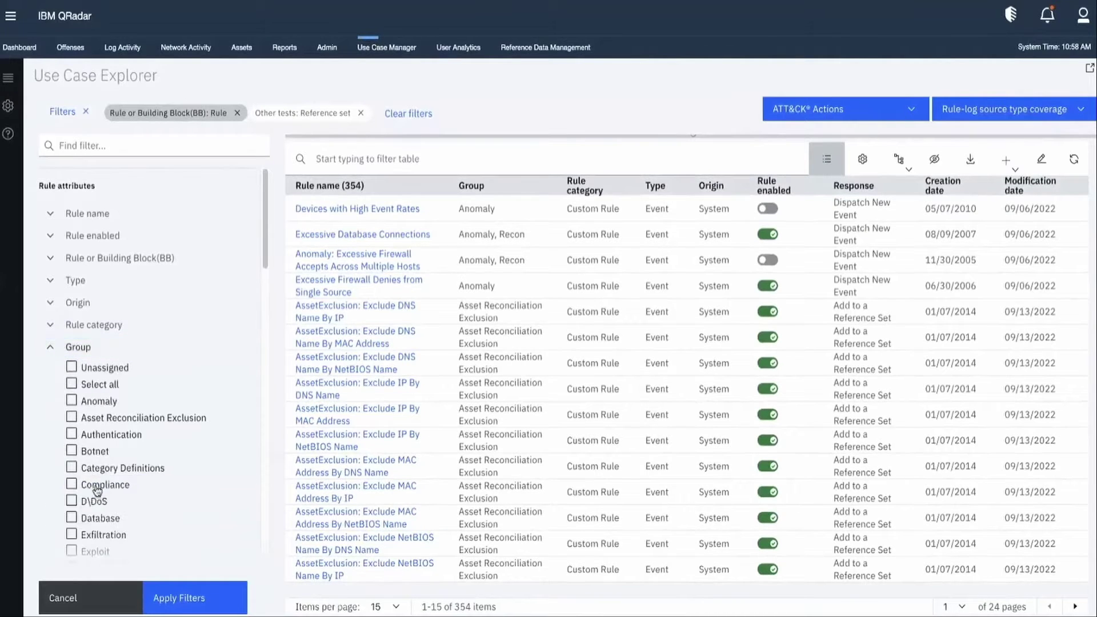
{"action": "scroll", "coordinate": [55, 435], "scroll_direction": "down", "scroll_amount": 3}
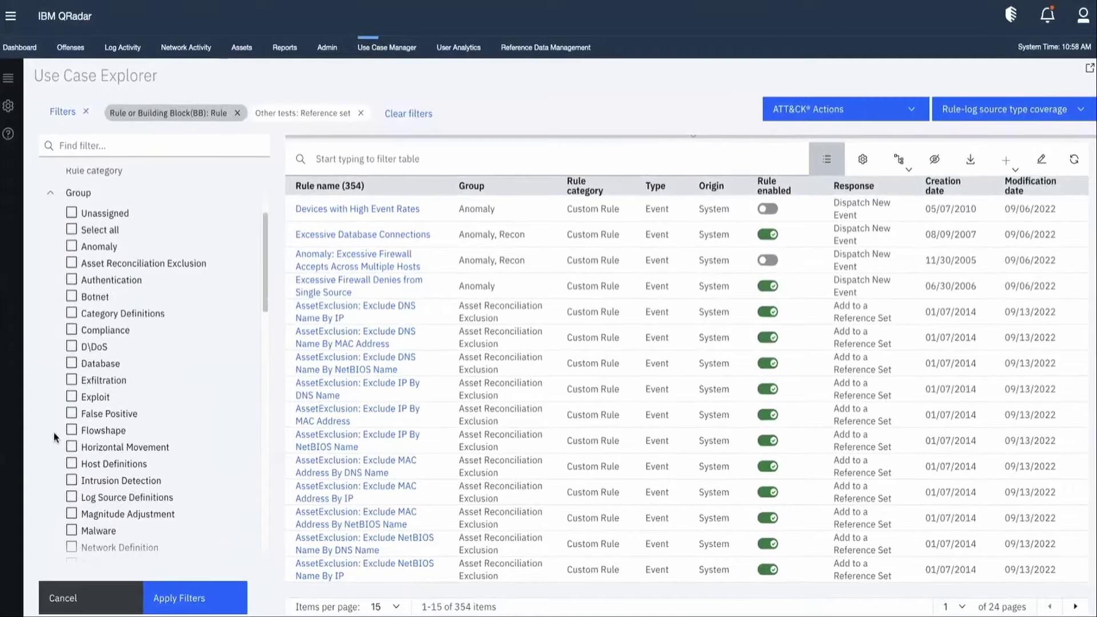
{"action": "scroll", "coordinate": [55, 417], "scroll_direction": "down", "scroll_amount": 3}
{"action": "left_click", "coordinate": [51, 267]}
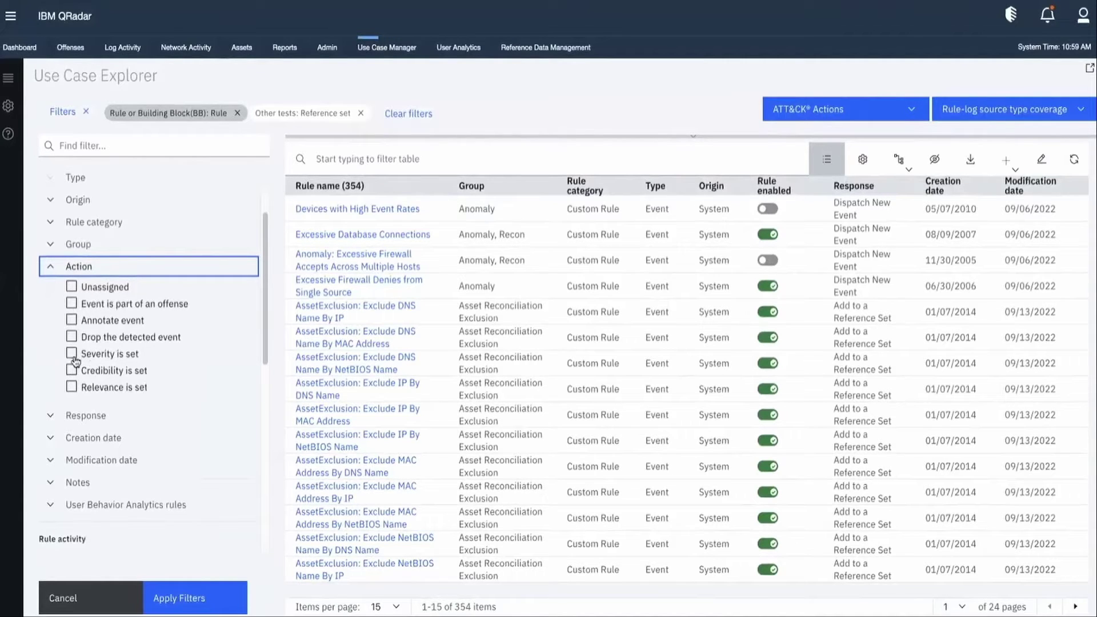
{"action": "left_click", "coordinate": [49, 268]}
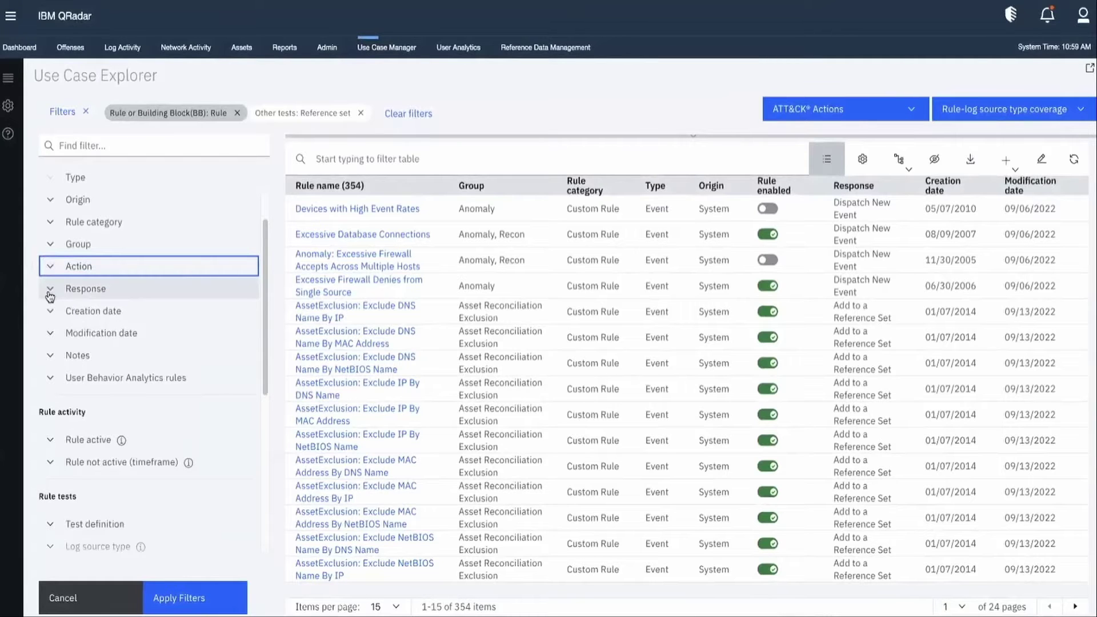
{"action": "left_click", "coordinate": [49, 291]}
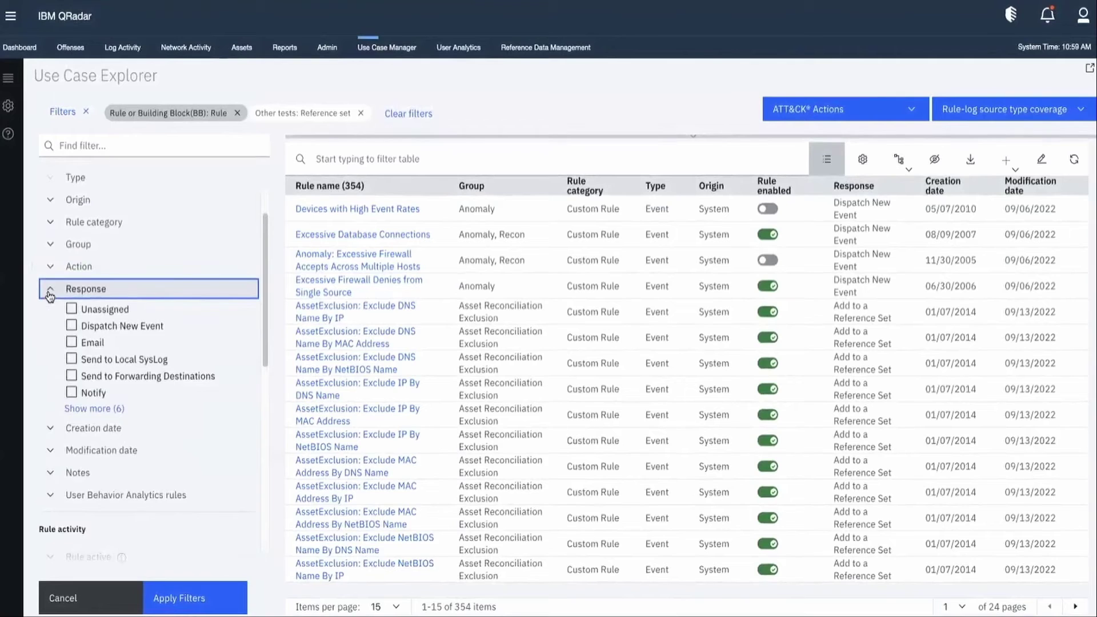
{"action": "left_click", "coordinate": [93, 409]}
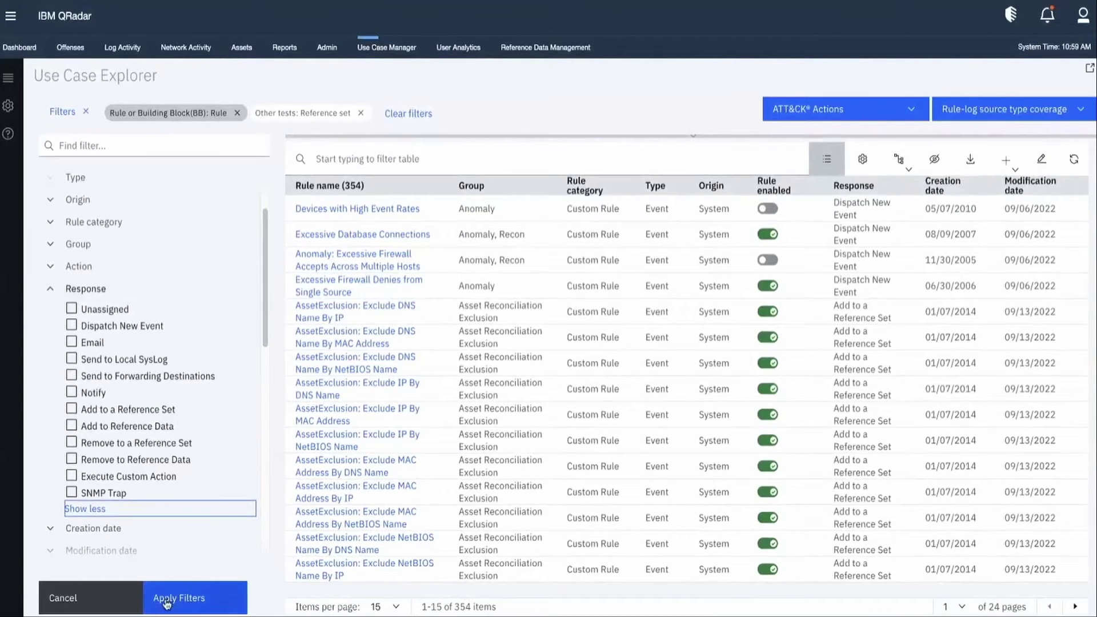
- Examine the creation date and modification date filters, including their date range fields
{"action": "left_click", "coordinate": [50, 316]}
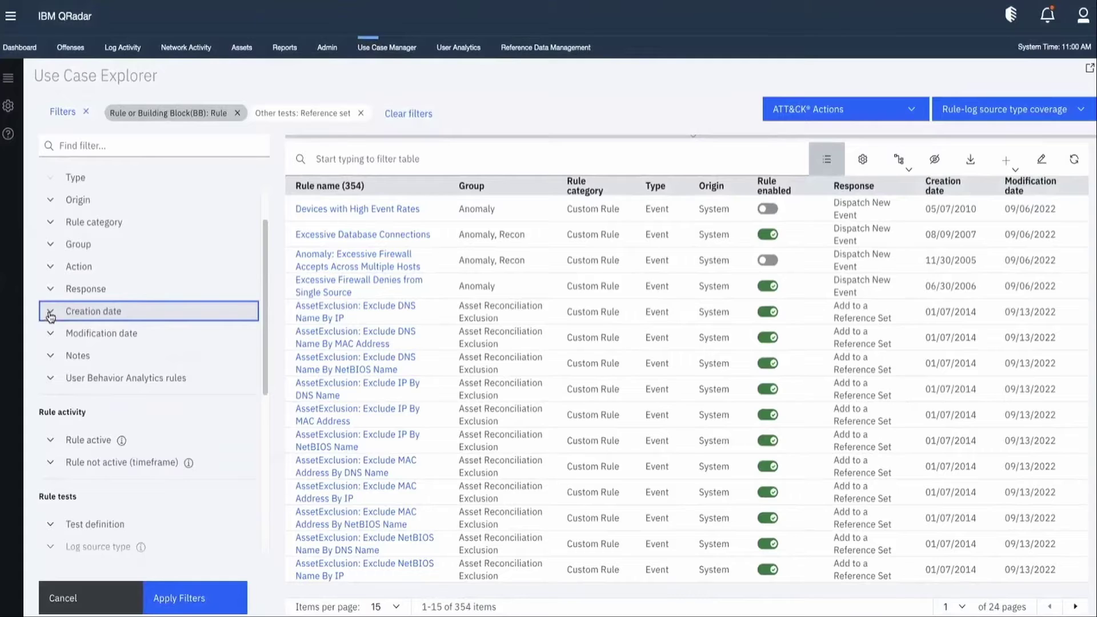
{"action": "left_click", "coordinate": [50, 314]}
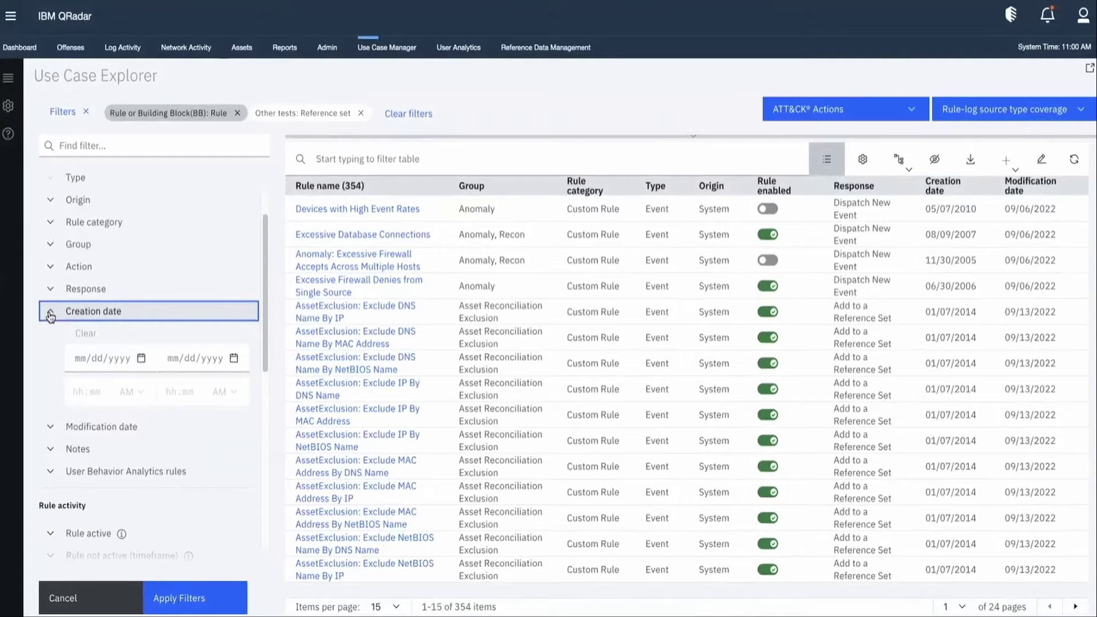
{"action": "left_click", "coordinate": [50, 316]}
{"action": "left_click", "coordinate": [52, 339]}
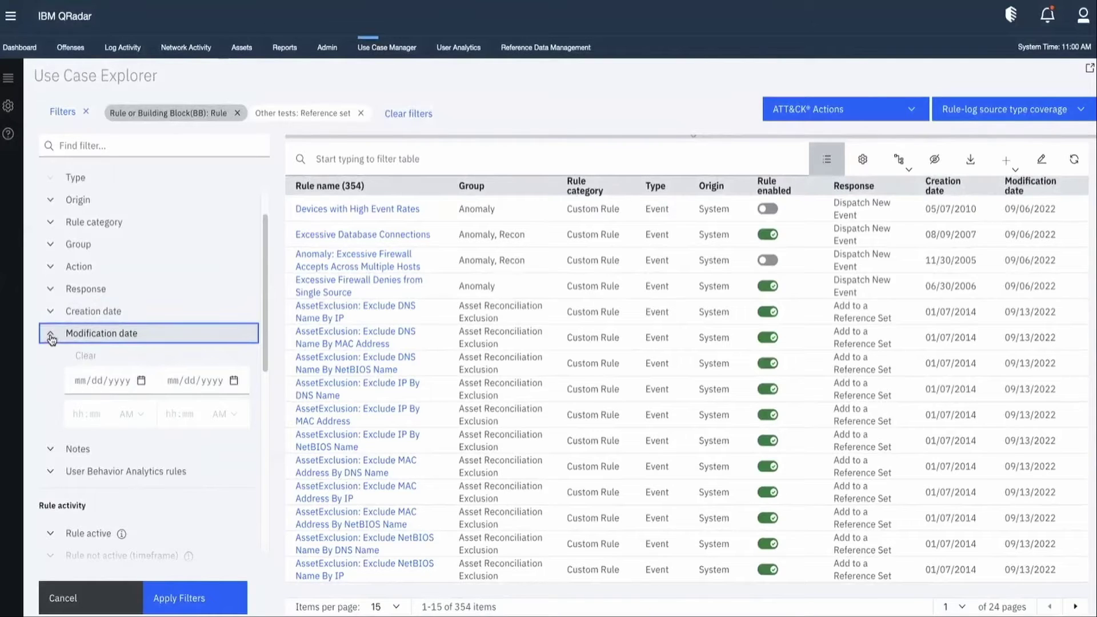
{"action": "left_click", "coordinate": [51, 337]}
- Examine the filter options for rule notes and for User Behavior Analytics rules
{"action": "left_click", "coordinate": [54, 359]}
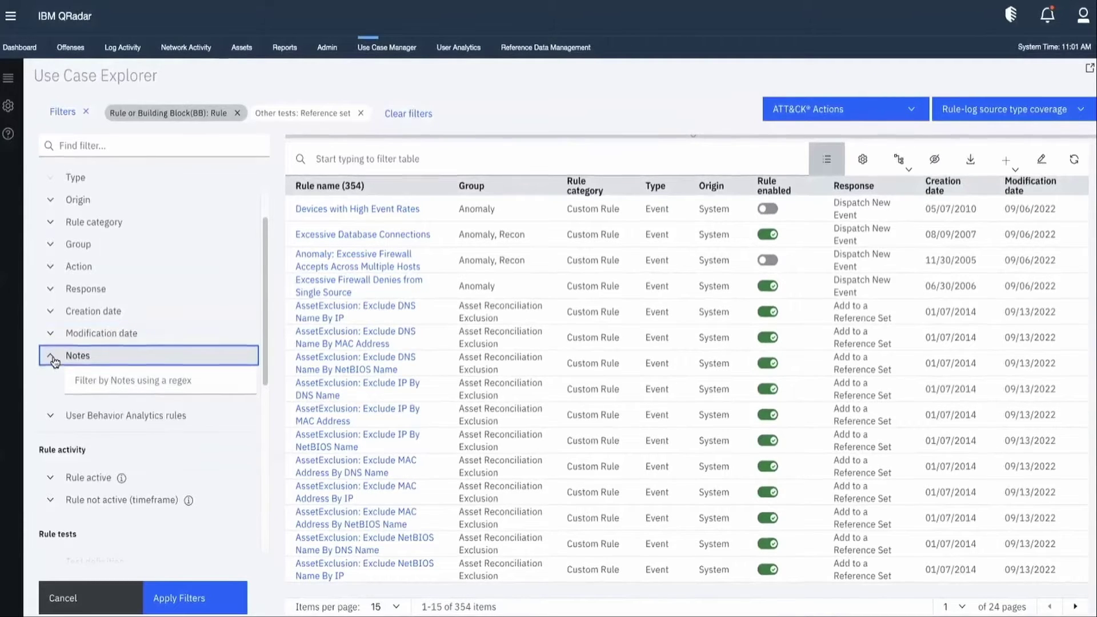
{"action": "left_click", "coordinate": [54, 360]}
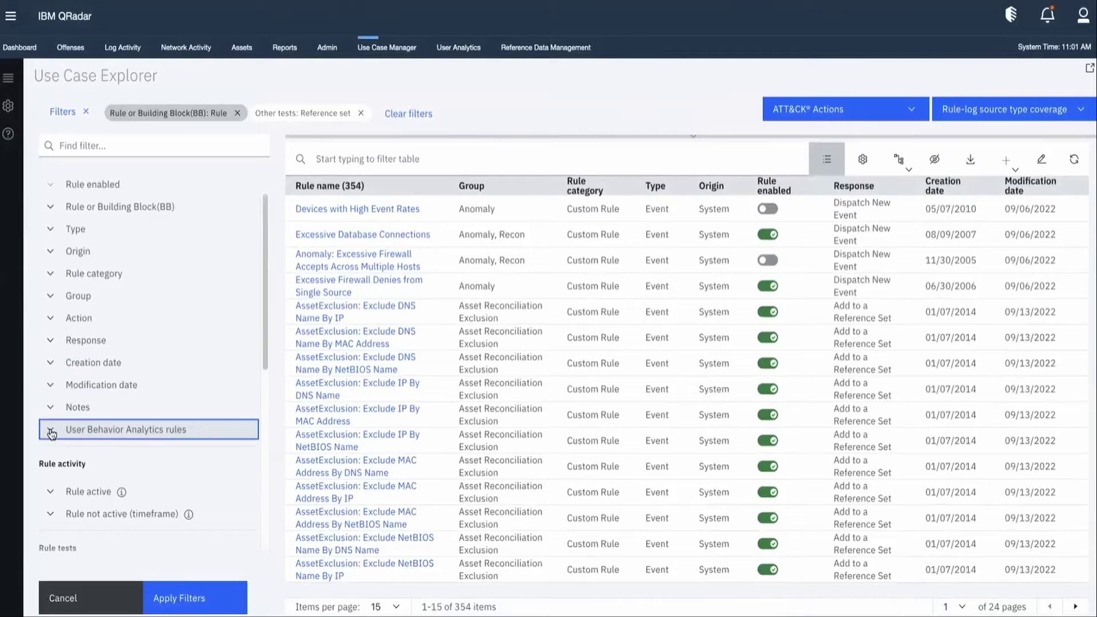
{"action": "left_click", "coordinate": [51, 434]}
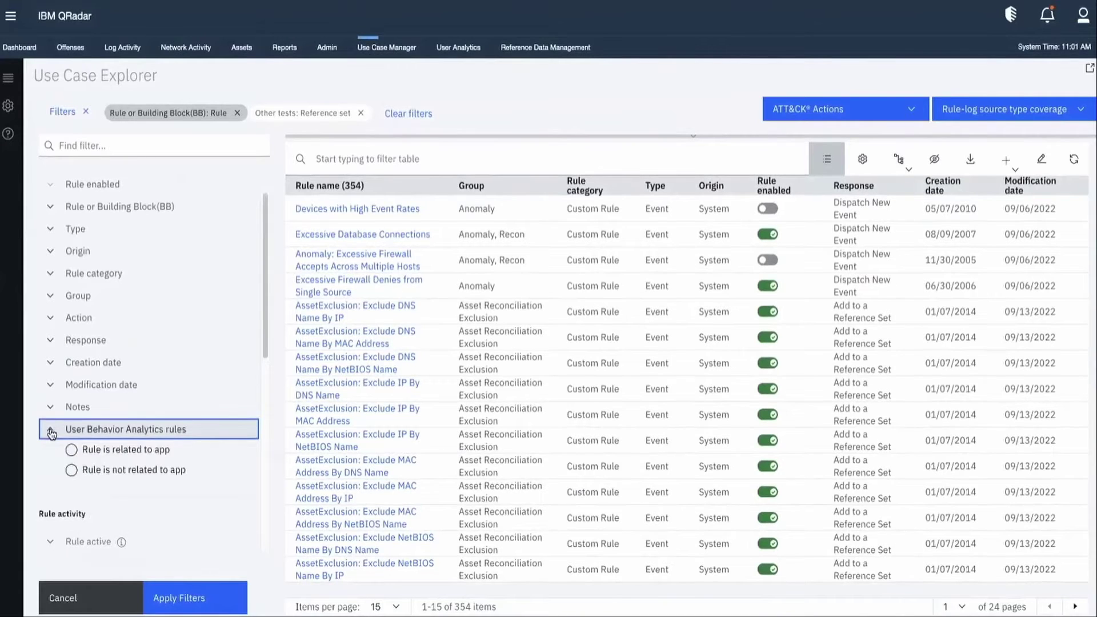
{"action": "scroll", "coordinate": [51, 429], "scroll_direction": "down", "scroll_amount": 3}
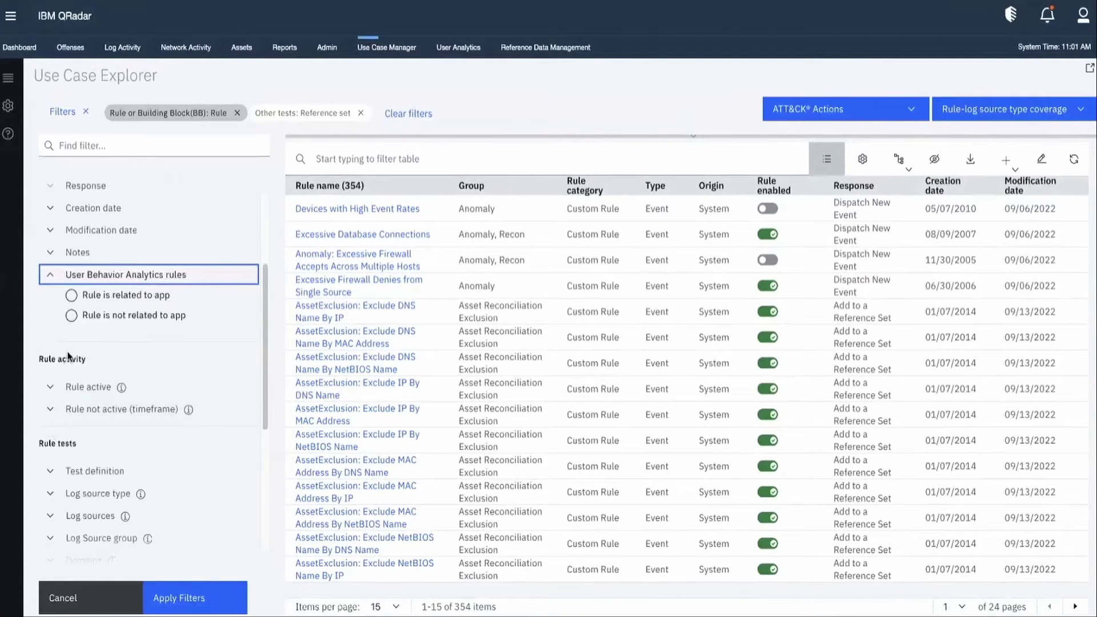
{"action": "left_click", "coordinate": [49, 278]}
- Examine the rule activity filters for active rules and for rules not active within a timeframe
{"action": "scroll", "coordinate": [77, 388], "scroll_direction": "down", "scroll_amount": 1}
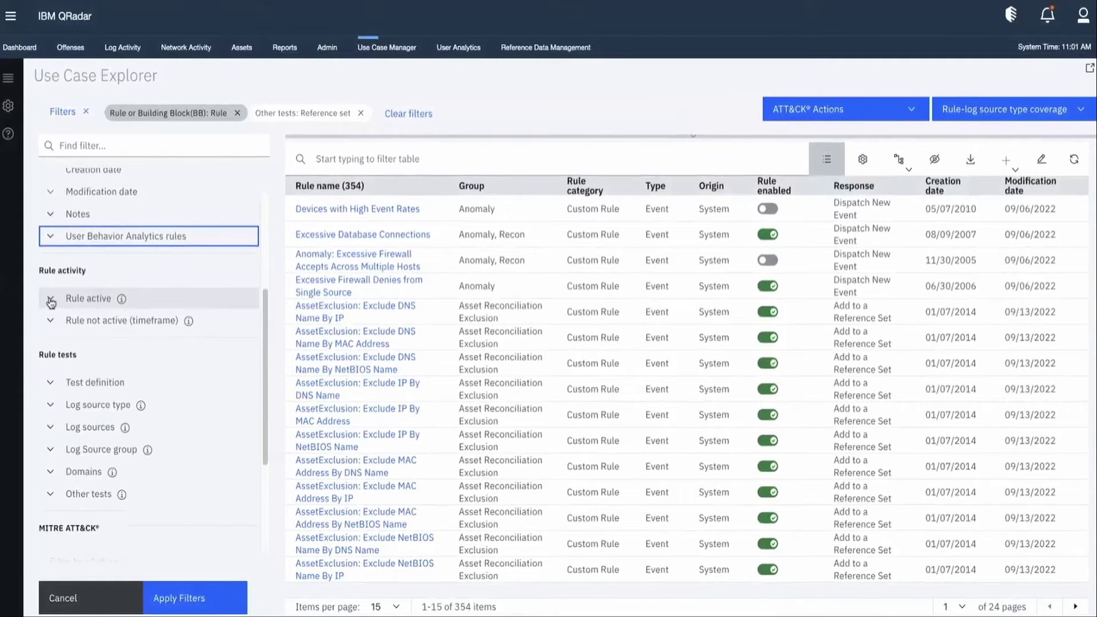
{"action": "left_click", "coordinate": [50, 302]}
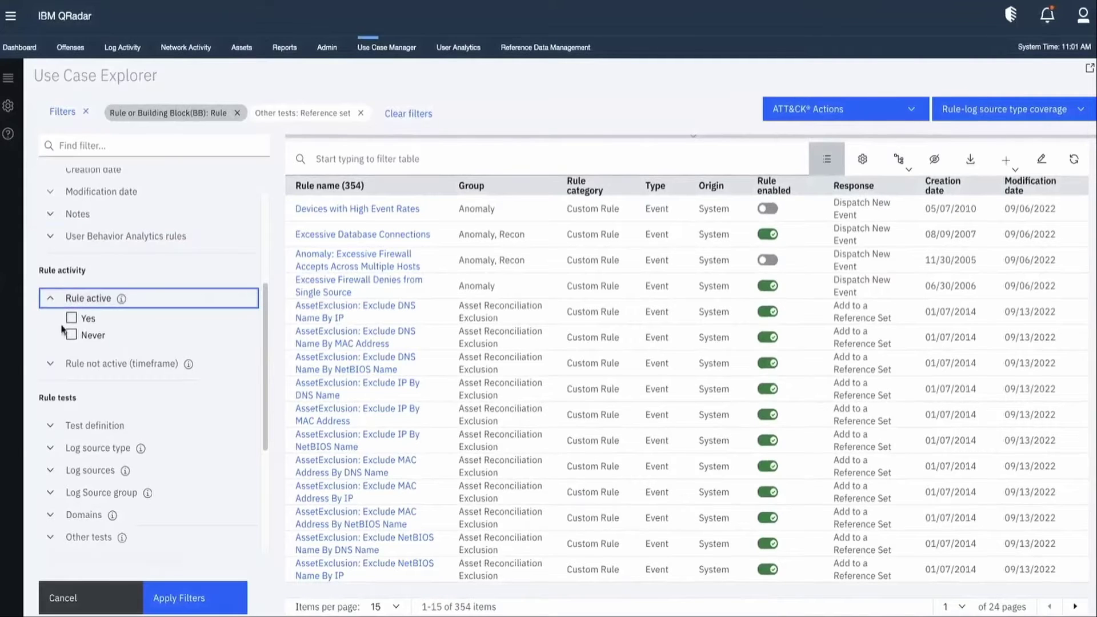
{"action": "left_click", "coordinate": [50, 302]}
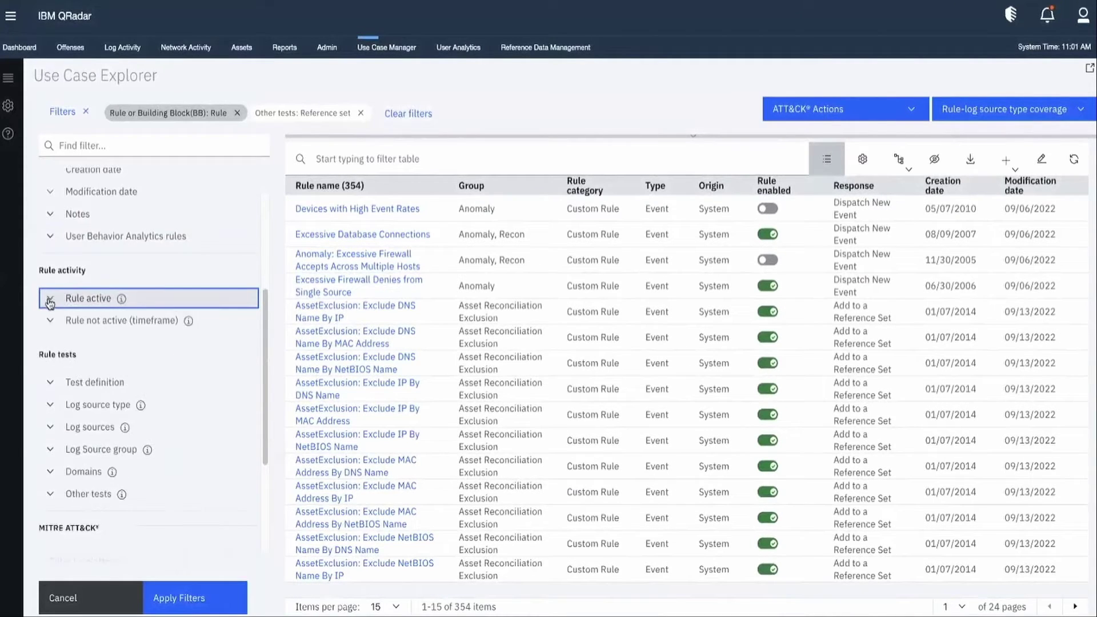
{"action": "left_click", "coordinate": [51, 324]}
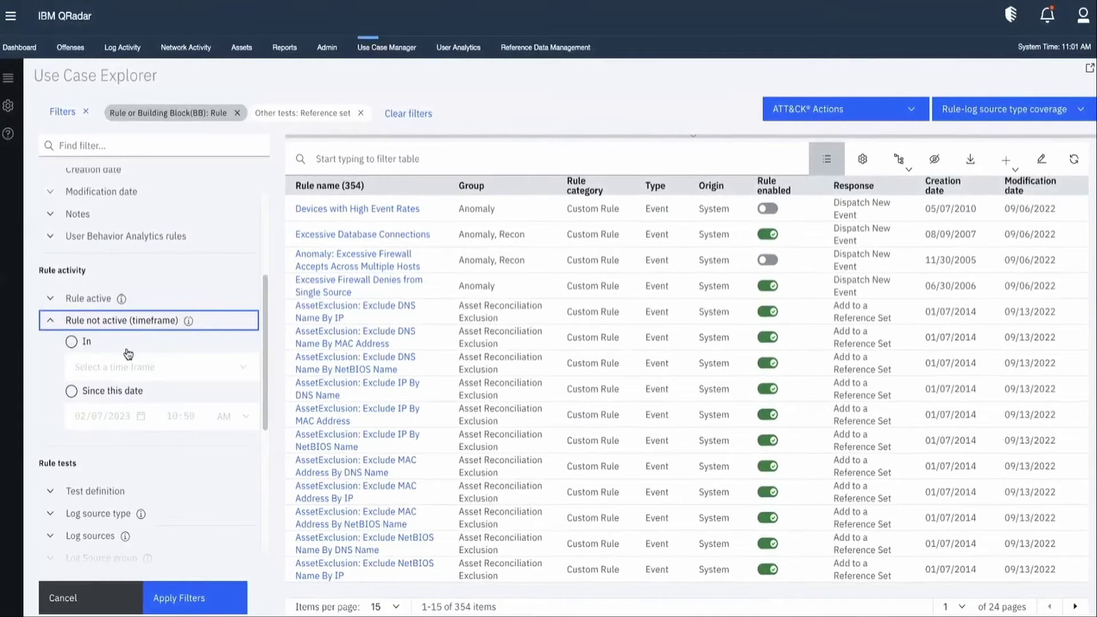
{"action": "left_click", "coordinate": [126, 320]}
- Examine the test definition and log source type filters in the Rule tests group
{"action": "scroll", "coordinate": [63, 257], "scroll_direction": "down", "scroll_amount": 3}
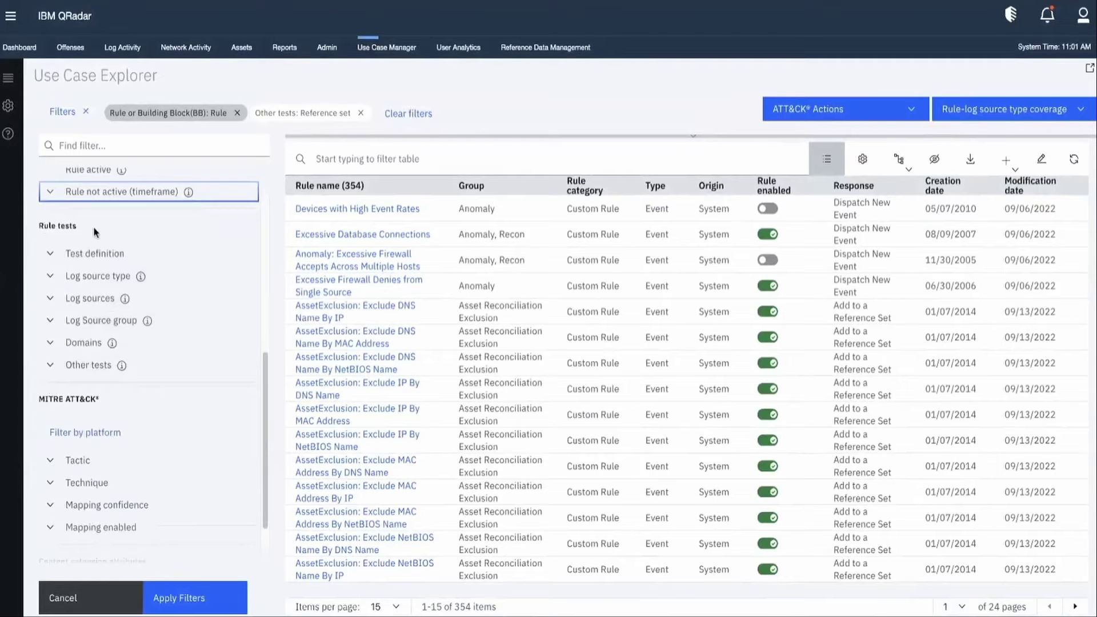
{"action": "left_click", "coordinate": [49, 254]}
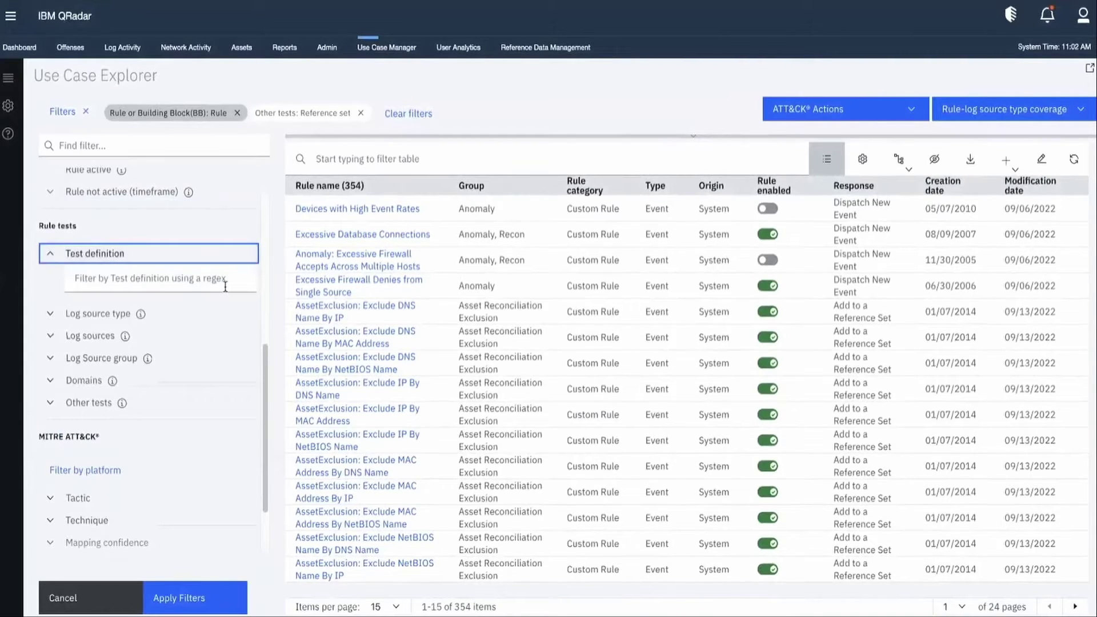
{"action": "left_click", "coordinate": [53, 255]}
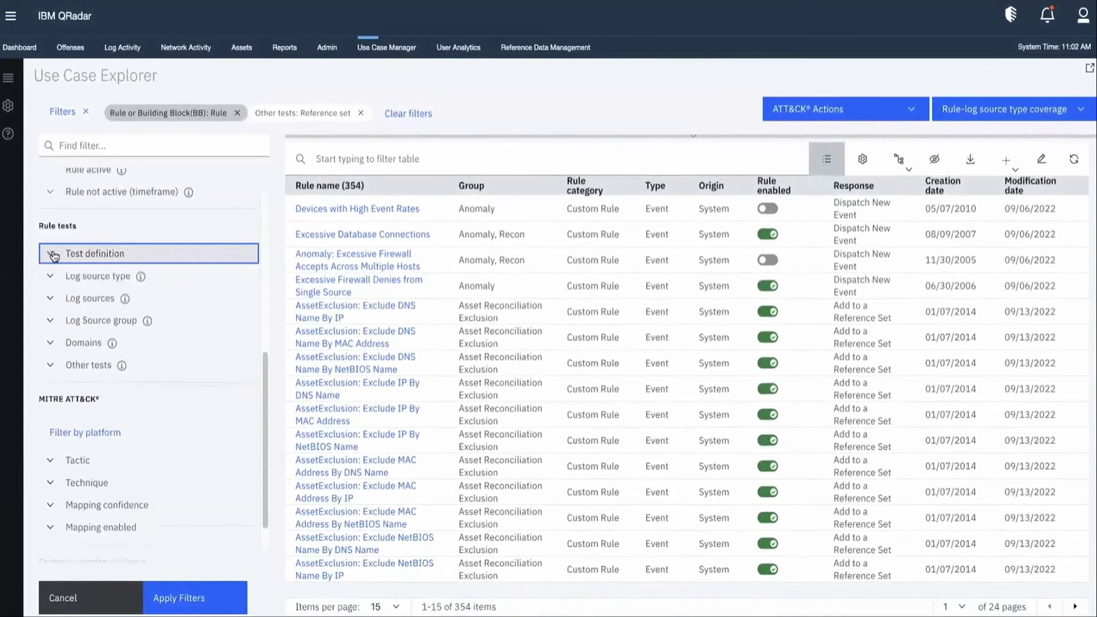
{"action": "left_click", "coordinate": [51, 277]}
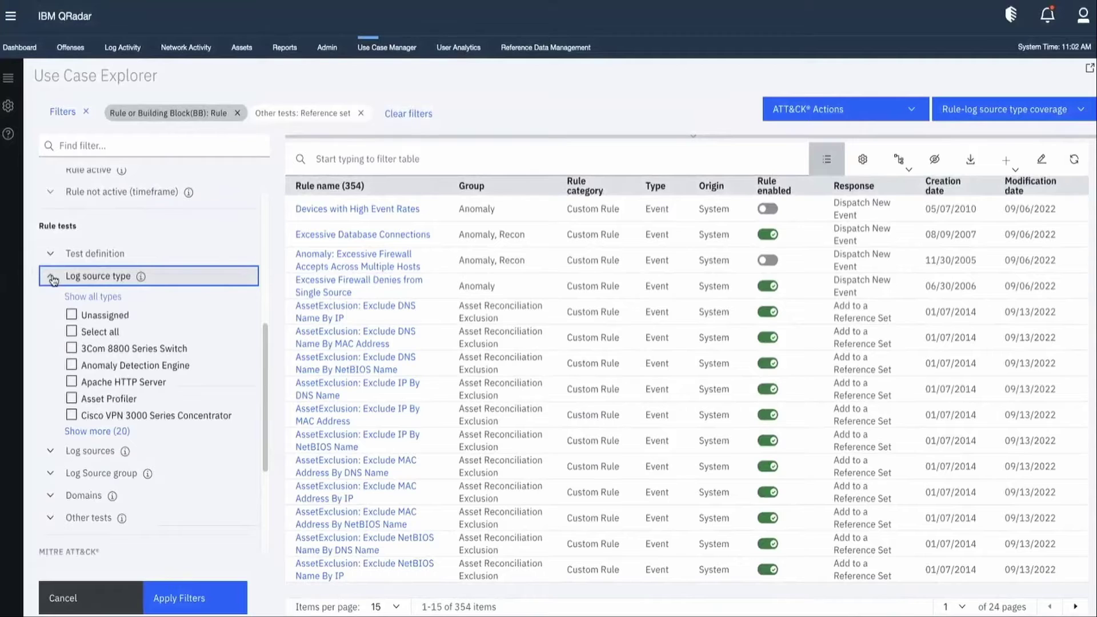
{"action": "left_click", "coordinate": [52, 278]}
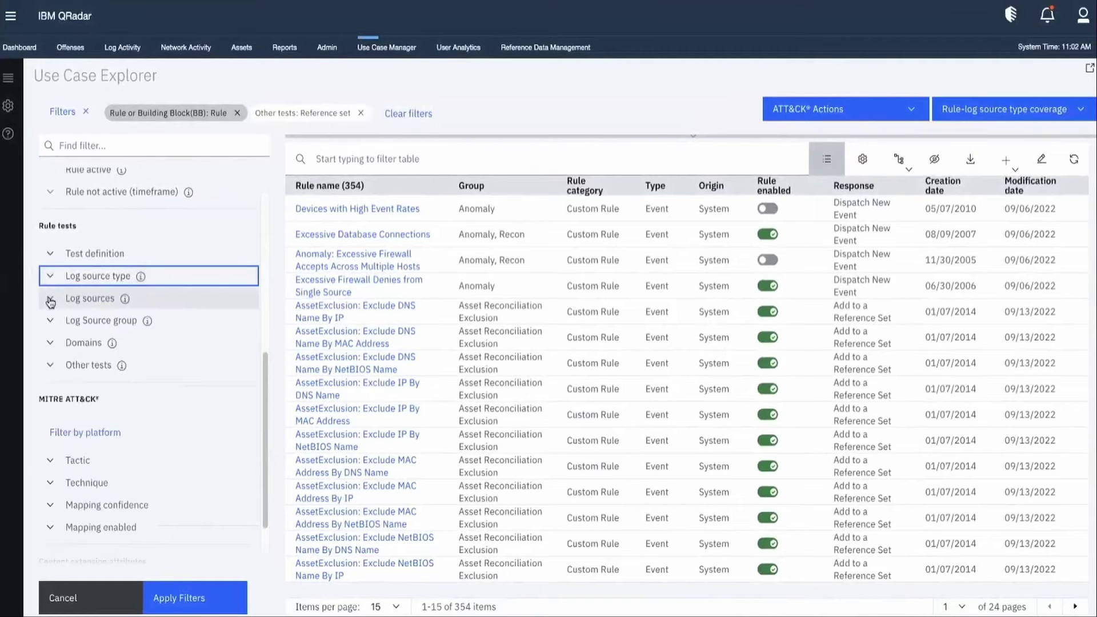
- Examine the rule test filter options for log sources, log source group and domains
{"action": "left_click", "coordinate": [51, 300]}
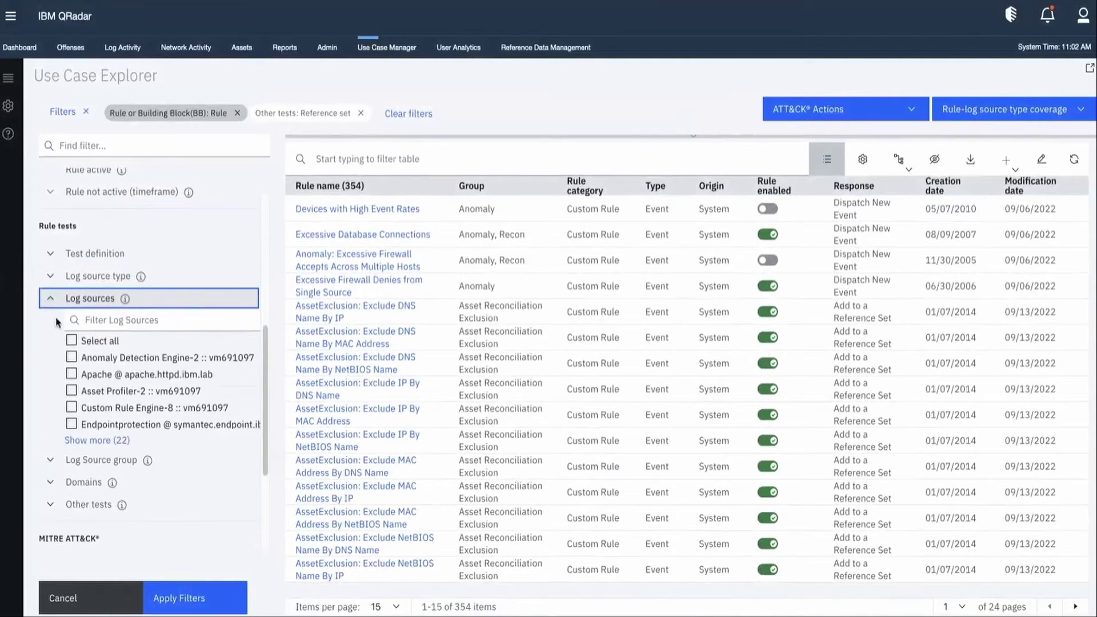
{"action": "scroll", "coordinate": [92, 398], "scroll_direction": "down", "scroll_amount": 1}
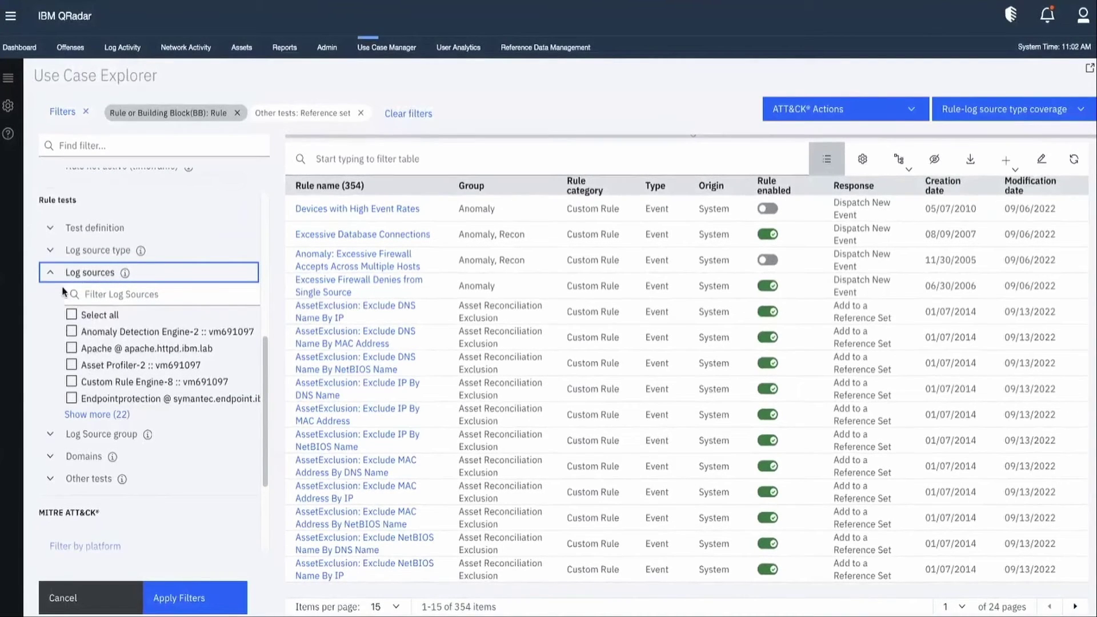
{"action": "left_click", "coordinate": [51, 275]}
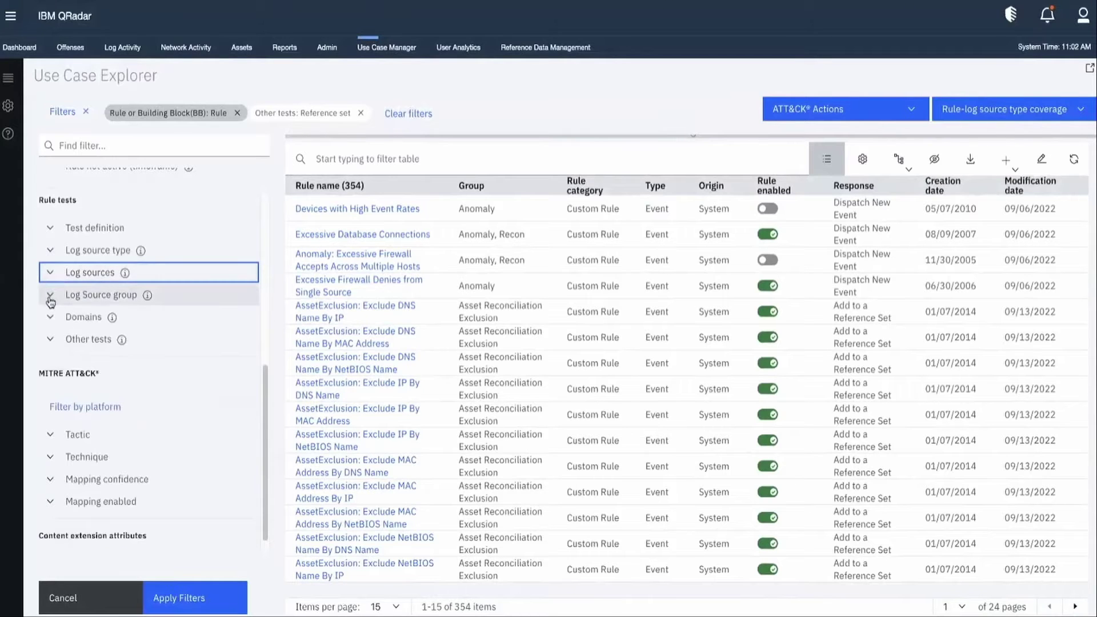
{"action": "left_click", "coordinate": [50, 298]}
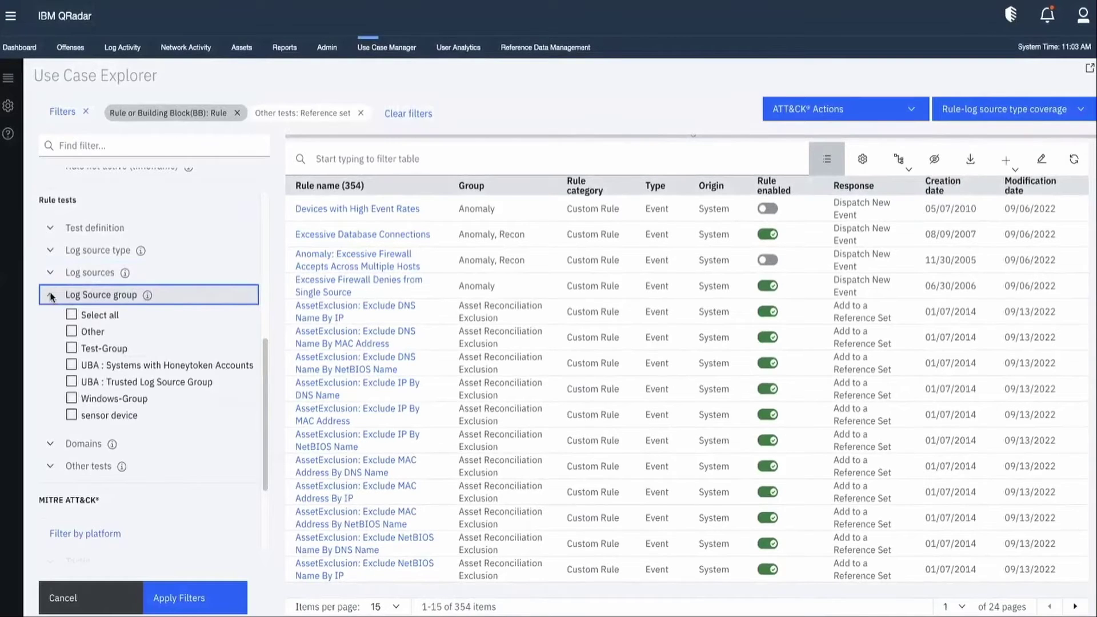
{"action": "left_click", "coordinate": [51, 296]}
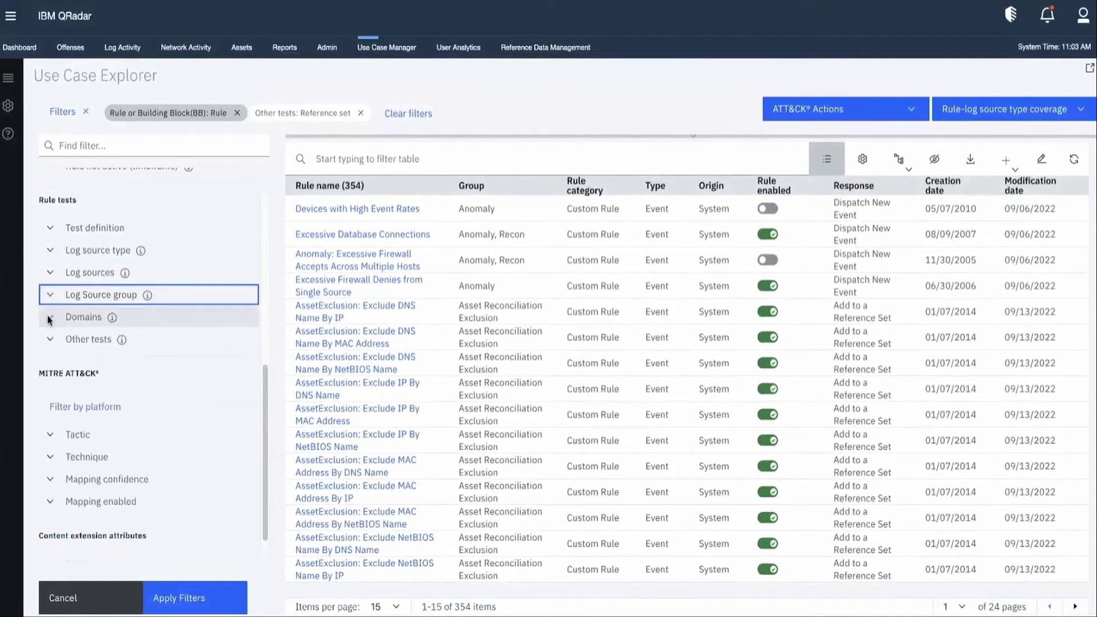
{"action": "left_click", "coordinate": [50, 318]}
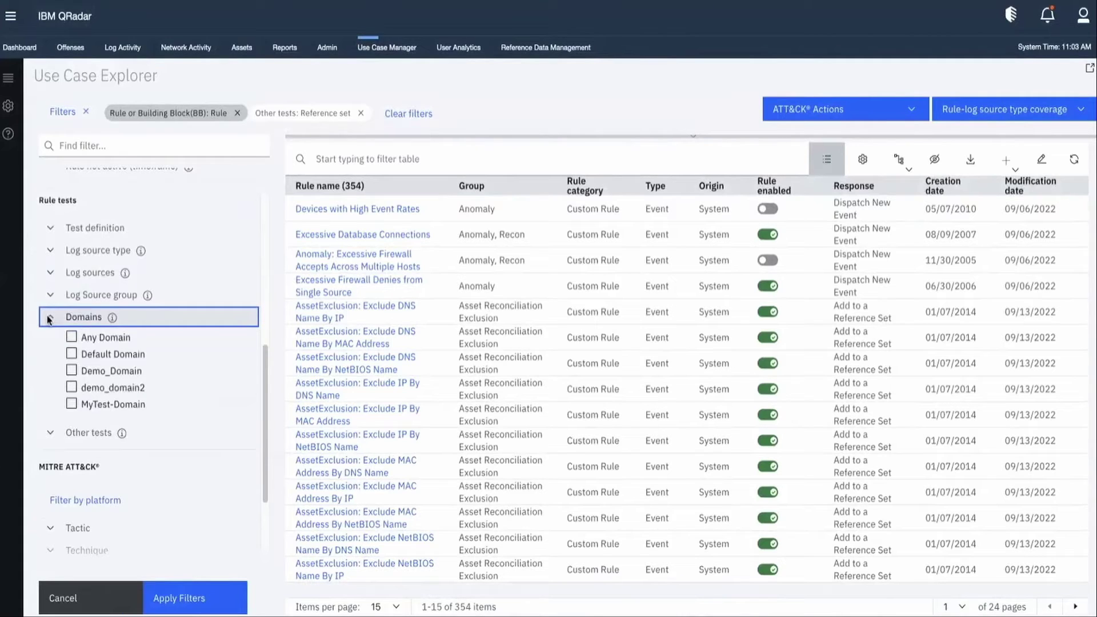
{"action": "left_click", "coordinate": [49, 317]}
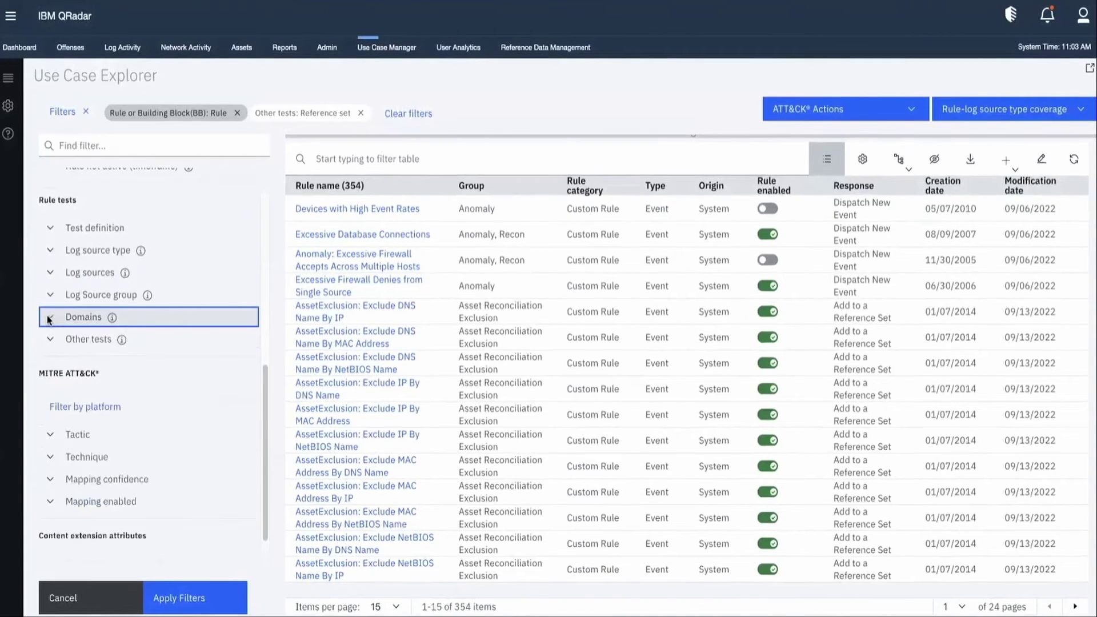
- Review the full list of Other tests filters, including the test conditions that the End point option covers
{"action": "left_click", "coordinate": [52, 342]}
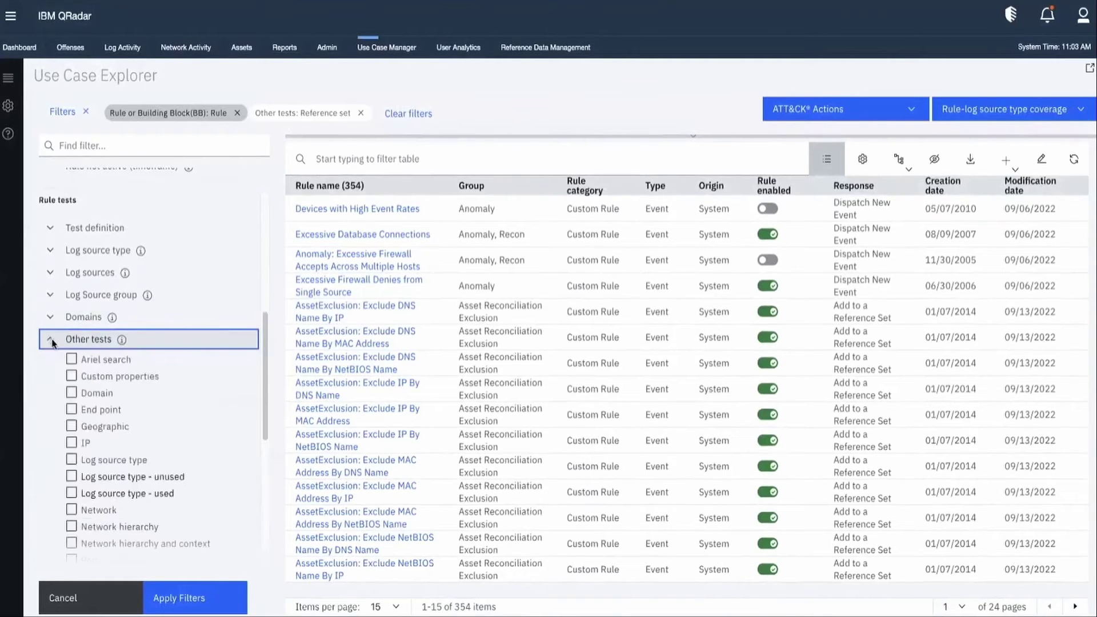
{"action": "scroll", "coordinate": [105, 423], "scroll_direction": "down", "scroll_amount": 3}
{"action": "scroll", "coordinate": [102, 426], "scroll_direction": "down", "scroll_amount": 2}
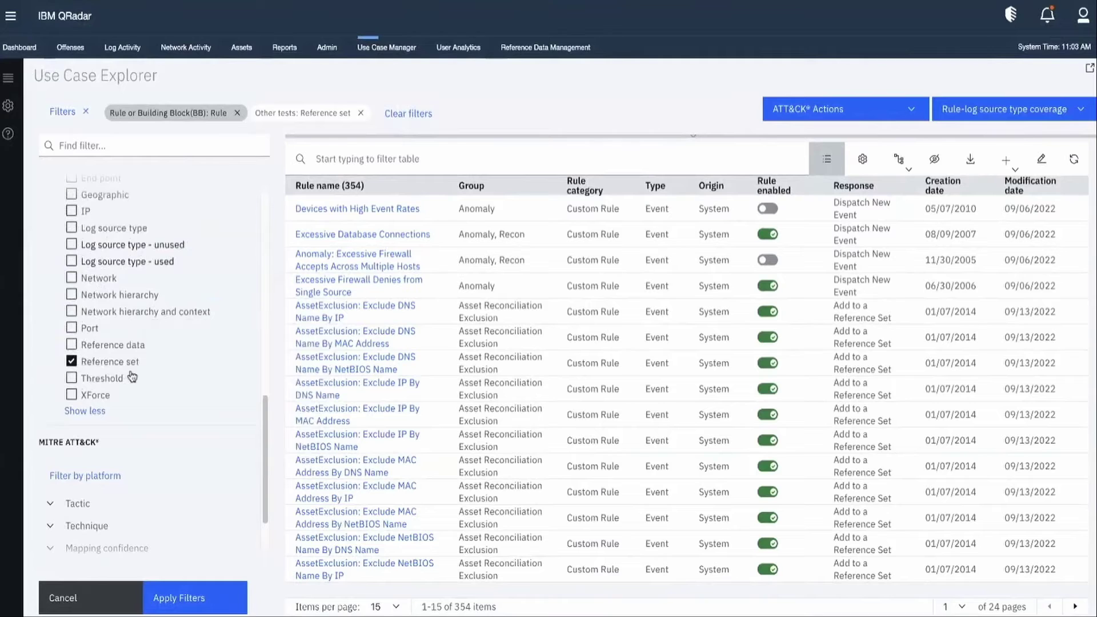
{"action": "scroll", "coordinate": [128, 372], "scroll_direction": "up", "scroll_amount": 6}
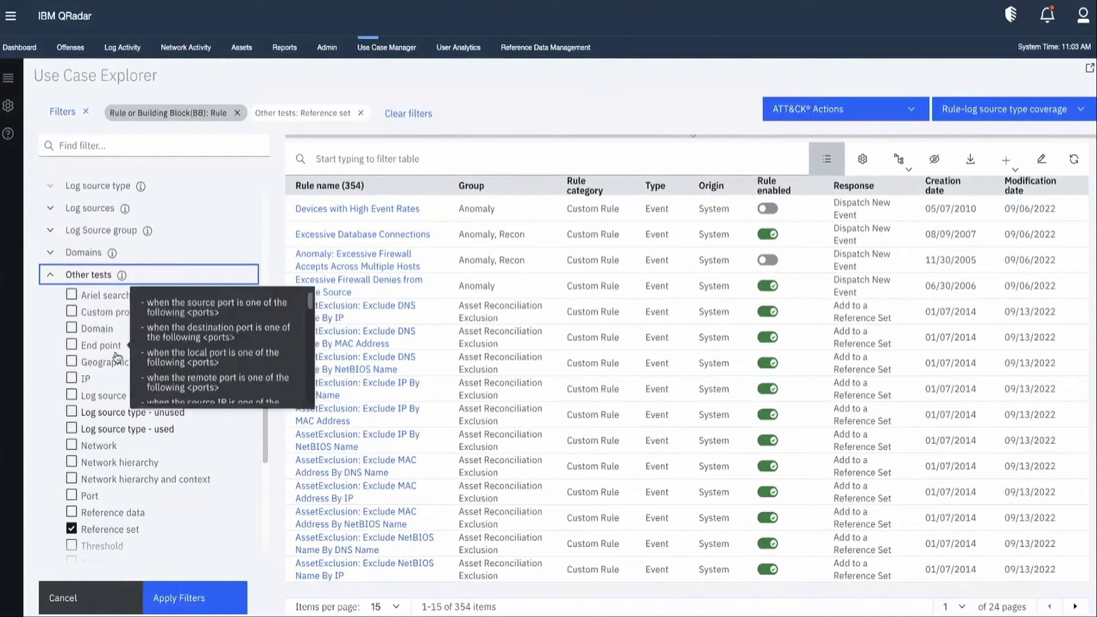
{"action": "scroll", "coordinate": [129, 370], "scroll_direction": "down", "scroll_amount": 5}
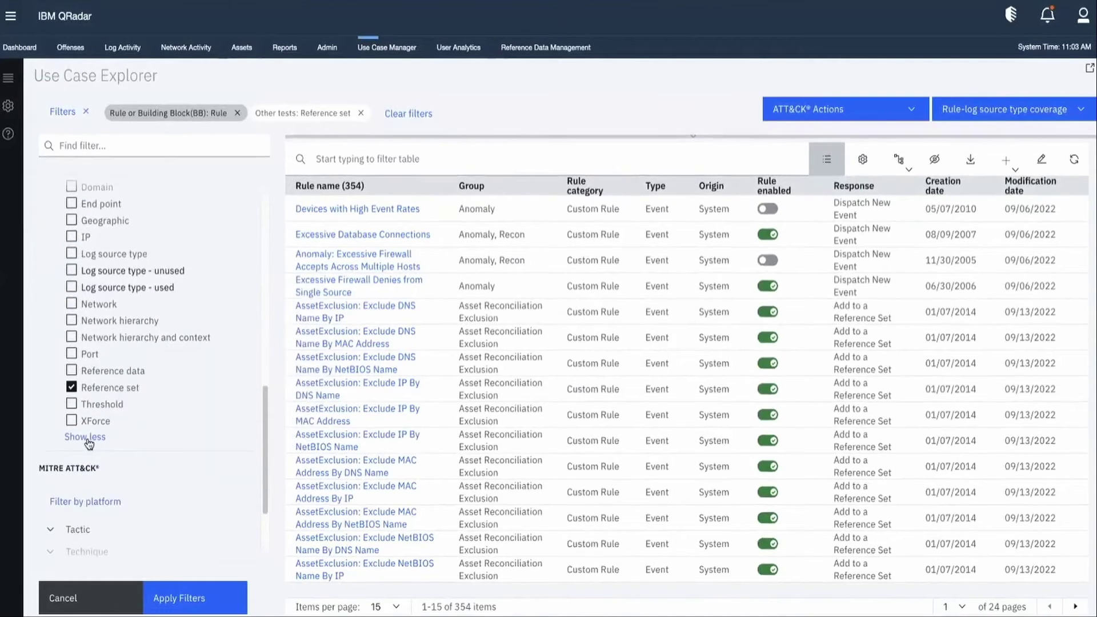
{"action": "left_click", "coordinate": [89, 439]}
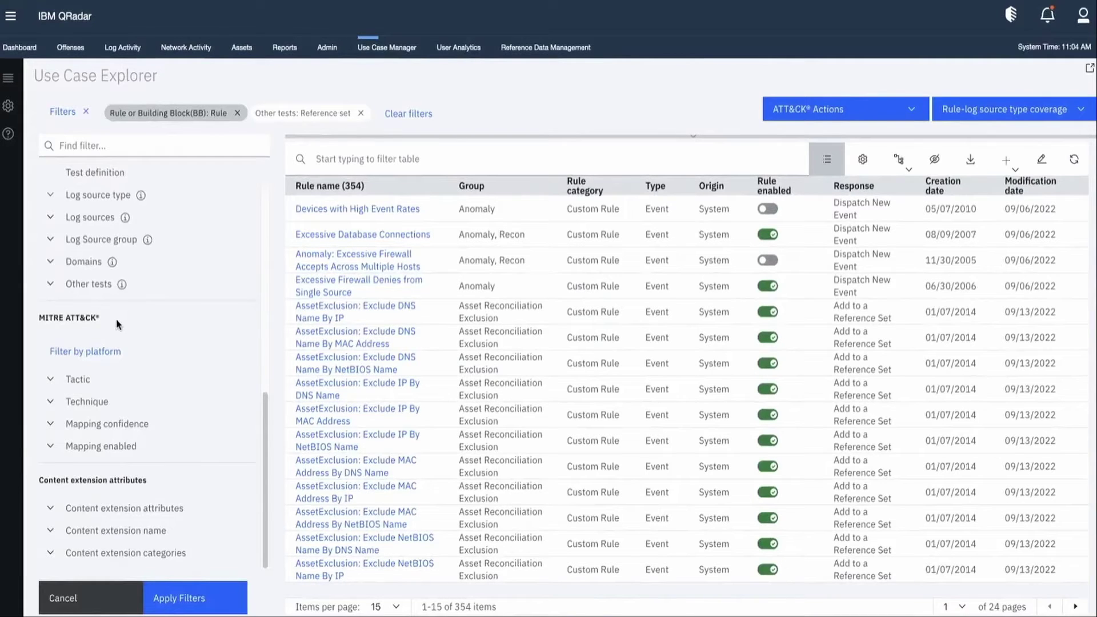
- Review the user preferences behind the MITRE ATT&CK platform filter, including the table row height and theme options
{"action": "left_click", "coordinate": [107, 353]}
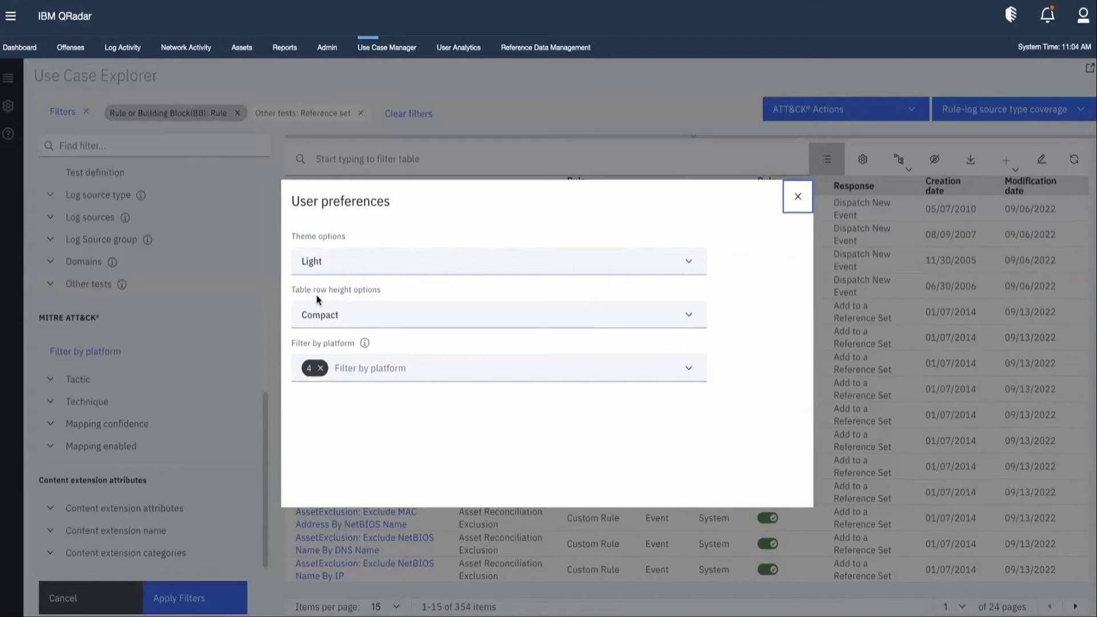
{"action": "left_click", "coordinate": [388, 318]}
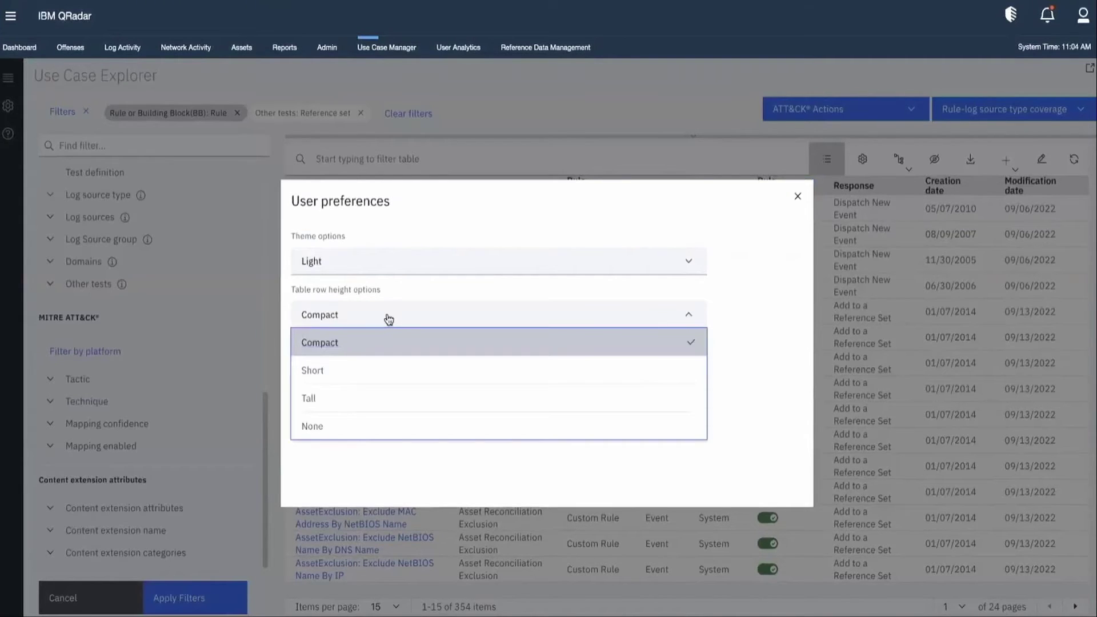
{"action": "left_click", "coordinate": [385, 319]}
{"action": "left_click", "coordinate": [390, 262]}
{"action": "left_click", "coordinate": [390, 262]}
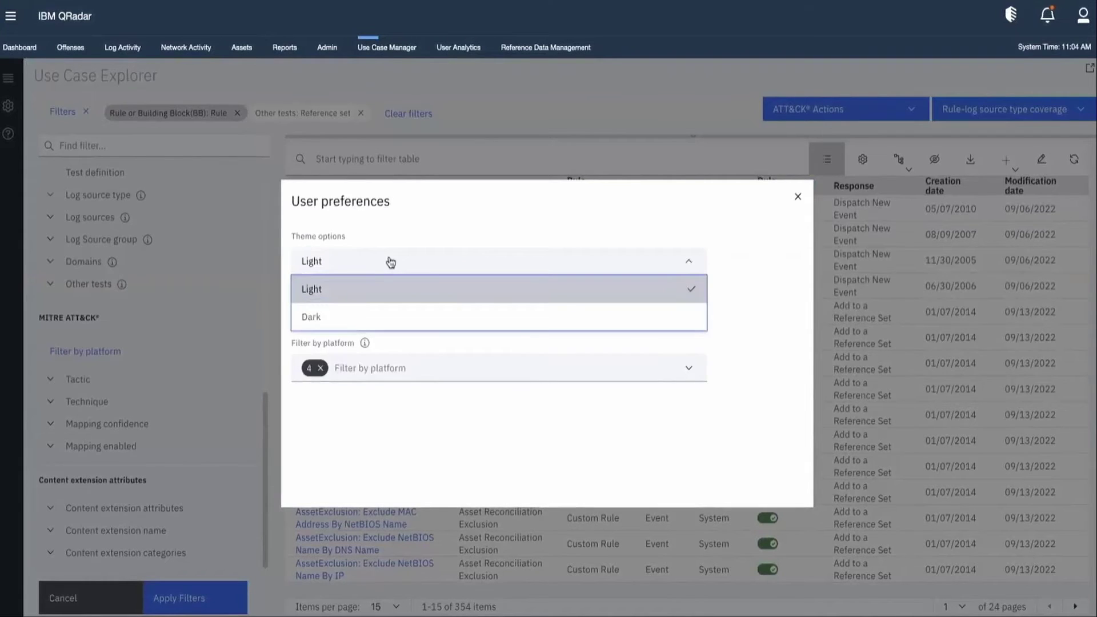
{"action": "left_click", "coordinate": [390, 261]}
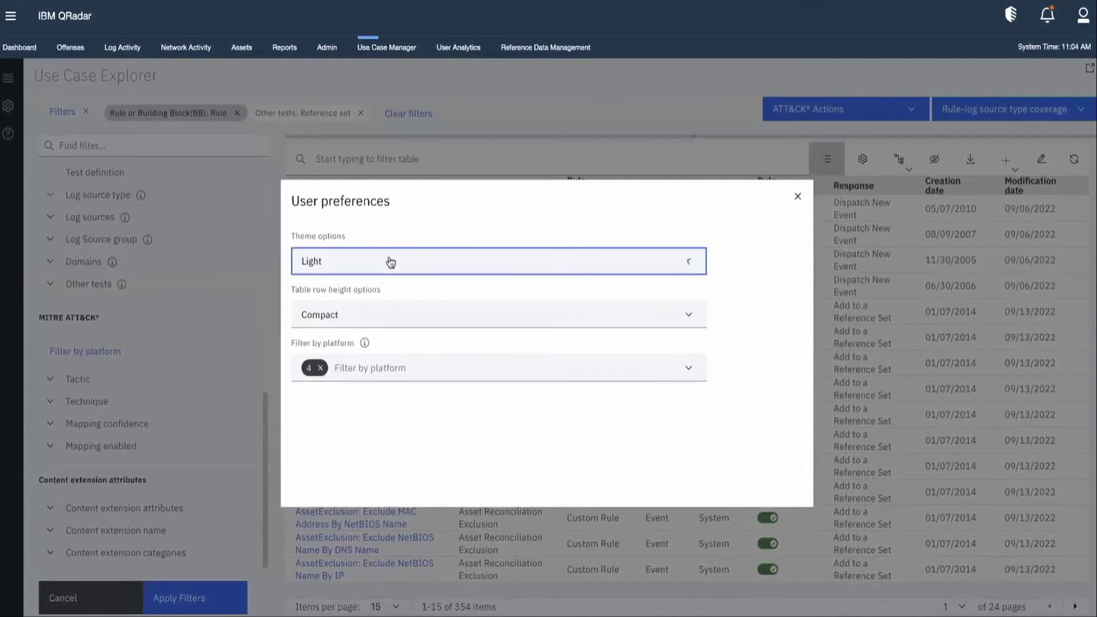
{"action": "left_click", "coordinate": [798, 197]}
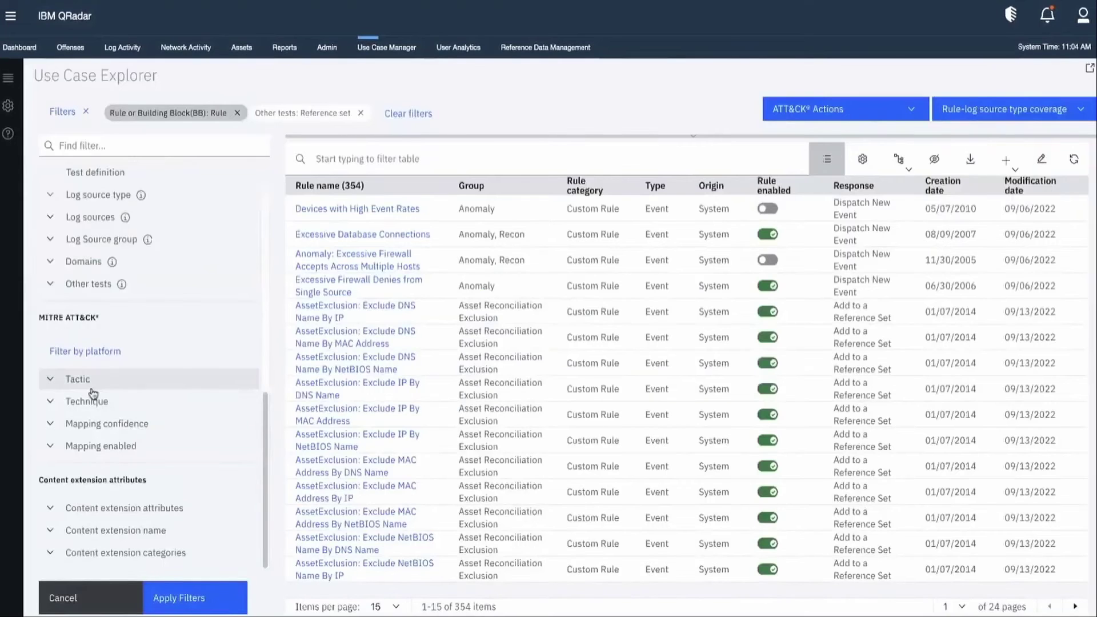
- Examine the list of tactics available in the MITRE ATT&CK Tactic filter
{"action": "left_click", "coordinate": [52, 381]}
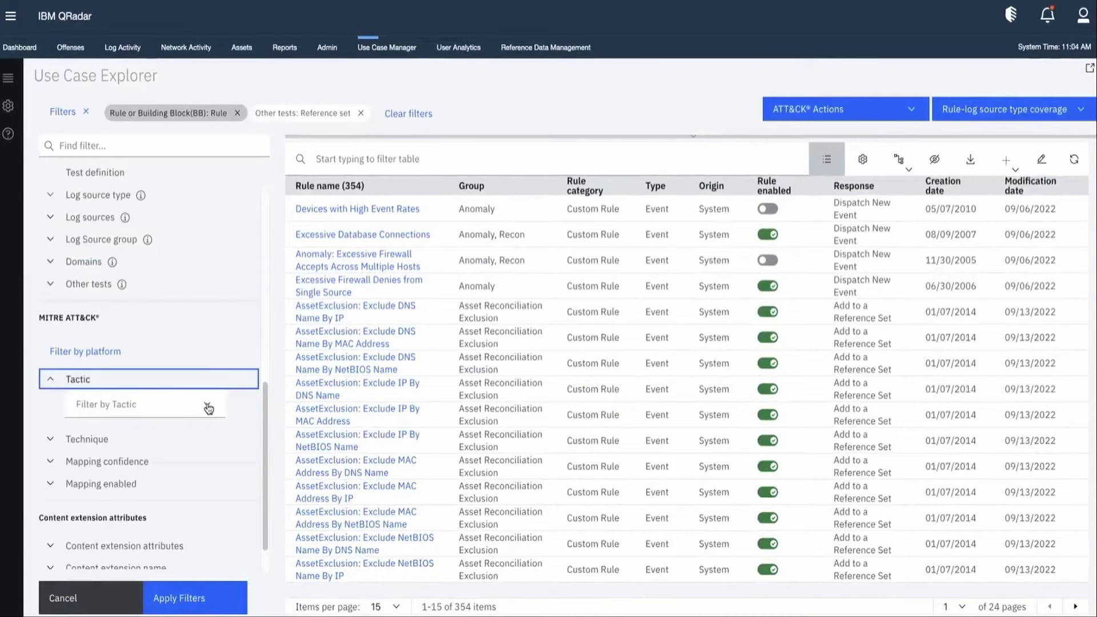
{"action": "left_click", "coordinate": [209, 404]}
{"action": "scroll", "coordinate": [183, 484], "scroll_direction": "down", "scroll_amount": 2}
{"action": "scroll", "coordinate": [183, 484], "scroll_direction": "down", "scroll_amount": 1}
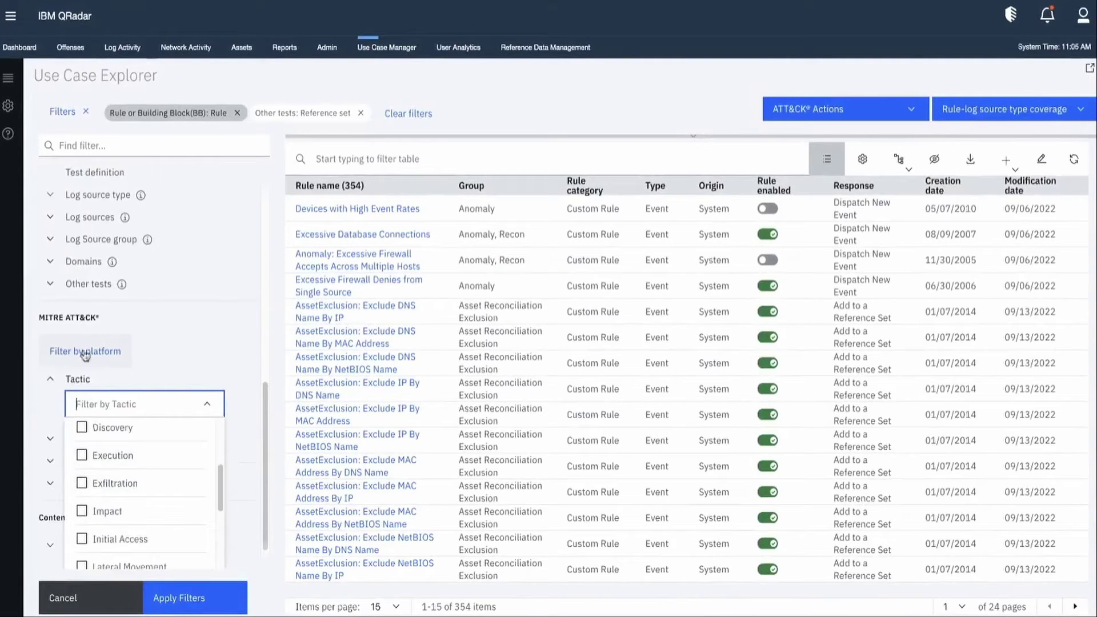
{"action": "left_click", "coordinate": [53, 380]}
- Examine the techniques and sub-techniques offered by the MITRE ATT&CK Technique filter
{"action": "left_click", "coordinate": [50, 405]}
{"action": "left_click", "coordinate": [140, 427]}
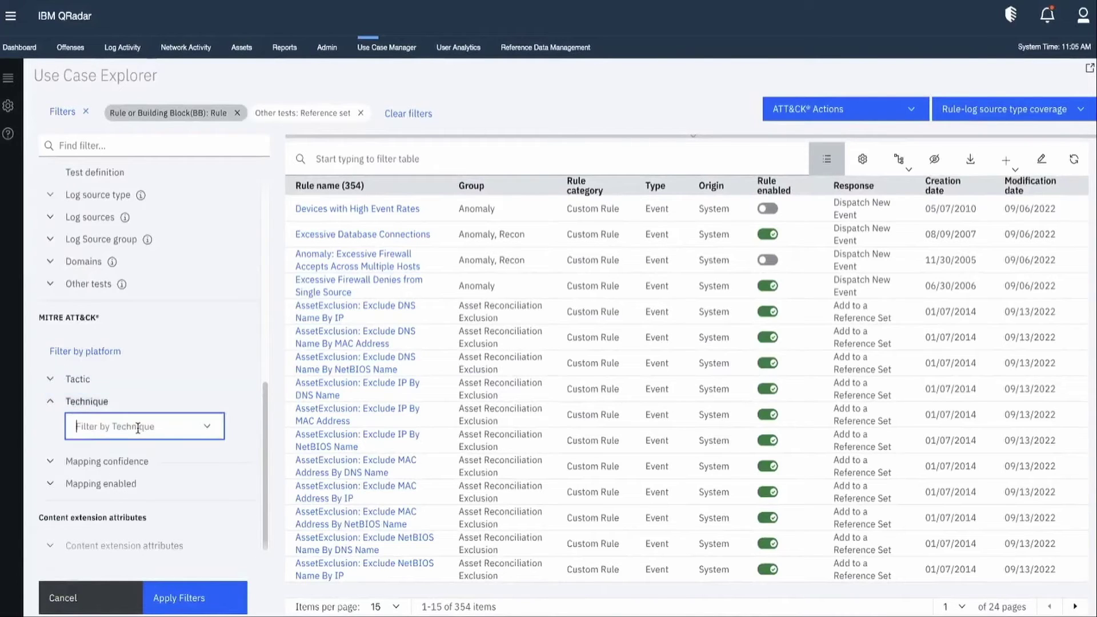
{"action": "scroll", "coordinate": [165, 521], "scroll_direction": "down", "scroll_amount": 5}
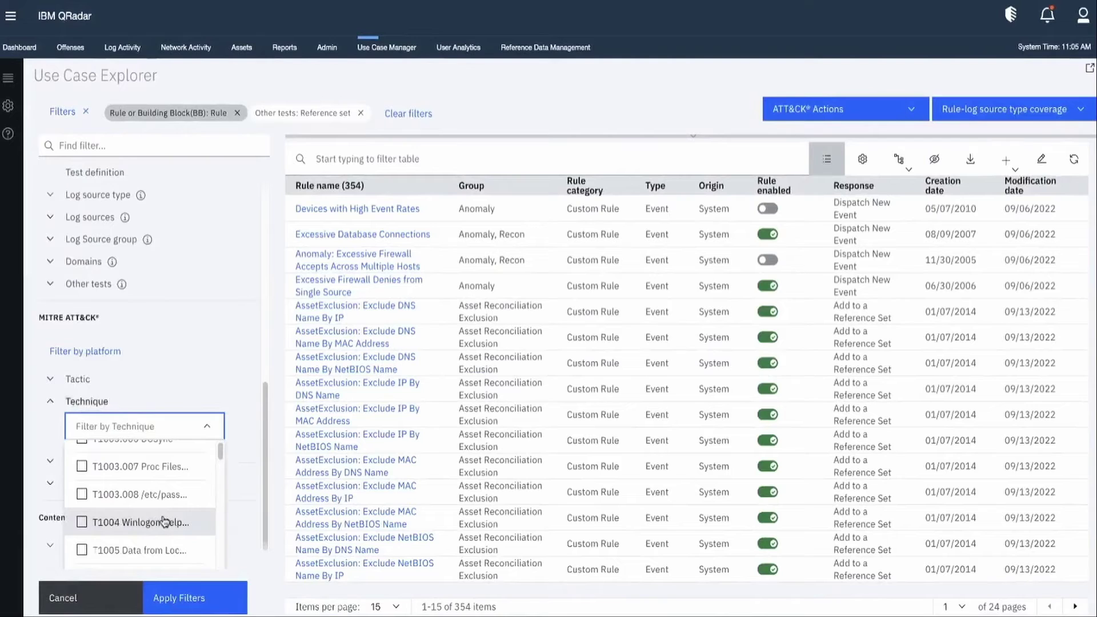
{"action": "left_click", "coordinate": [51, 404]}
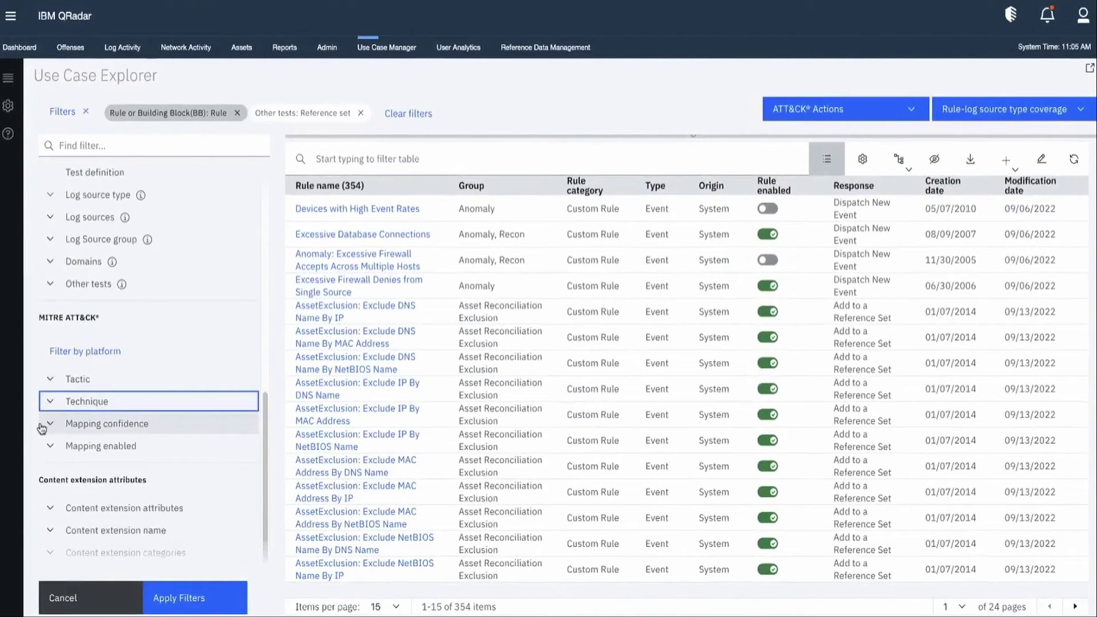
- Examine the options of the Mapping confidence and Mapping enabled filters in the MITRE ATT&CK group
{"action": "left_click", "coordinate": [48, 425]}
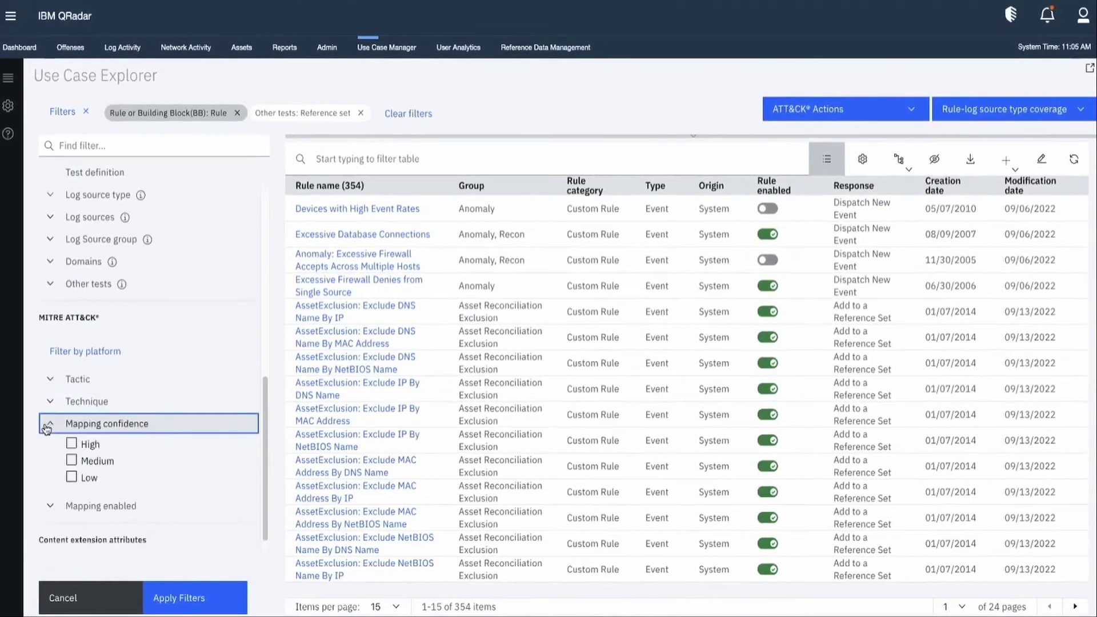
{"action": "scroll", "coordinate": [167, 390], "scroll_direction": "down", "scroll_amount": 1}
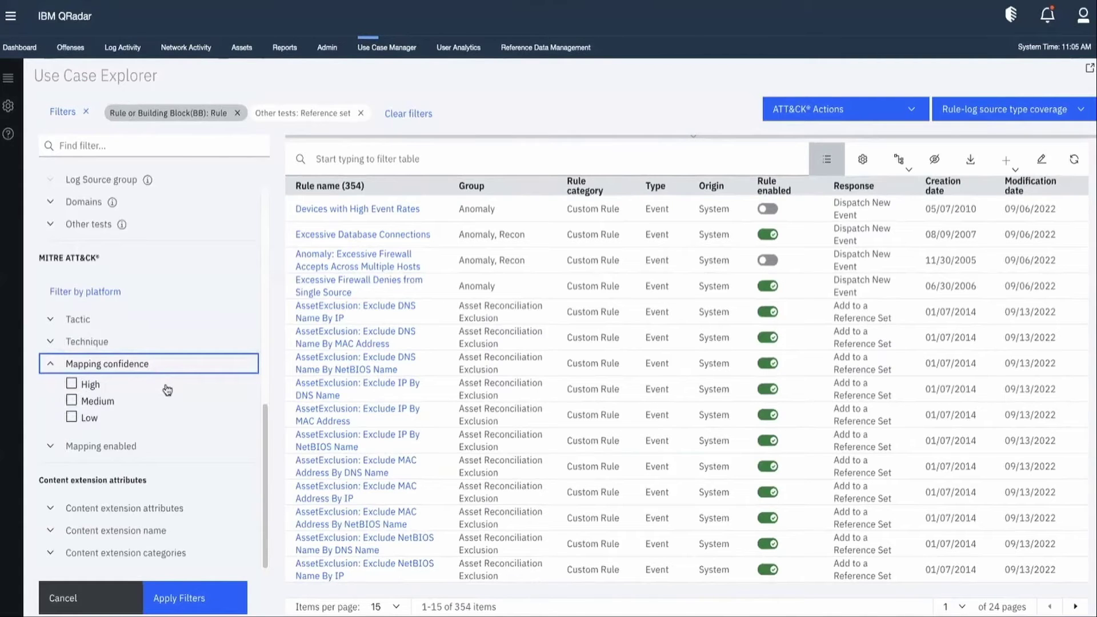
{"action": "left_click", "coordinate": [52, 447]}
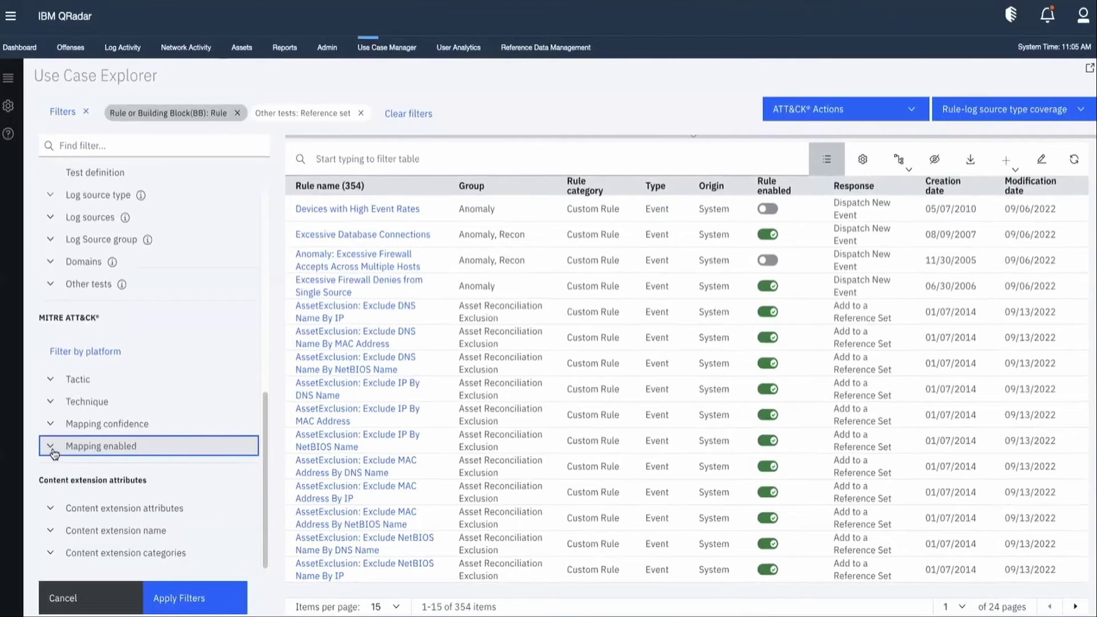
{"action": "left_click", "coordinate": [53, 452]}
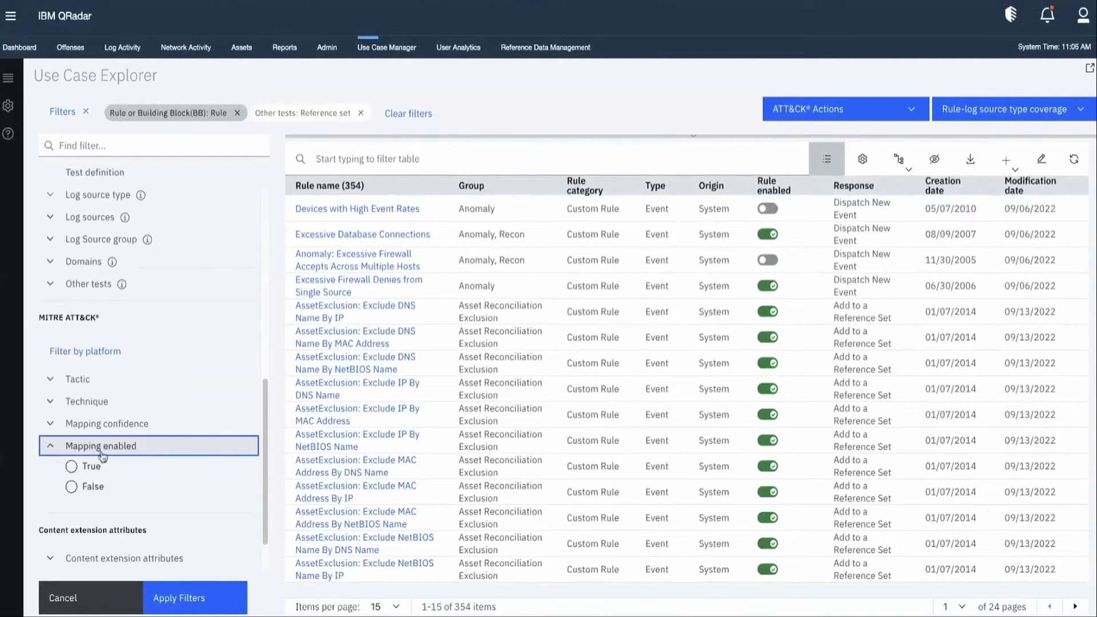
{"action": "scroll", "coordinate": [112, 482], "scroll_direction": "down", "scroll_amount": 2}
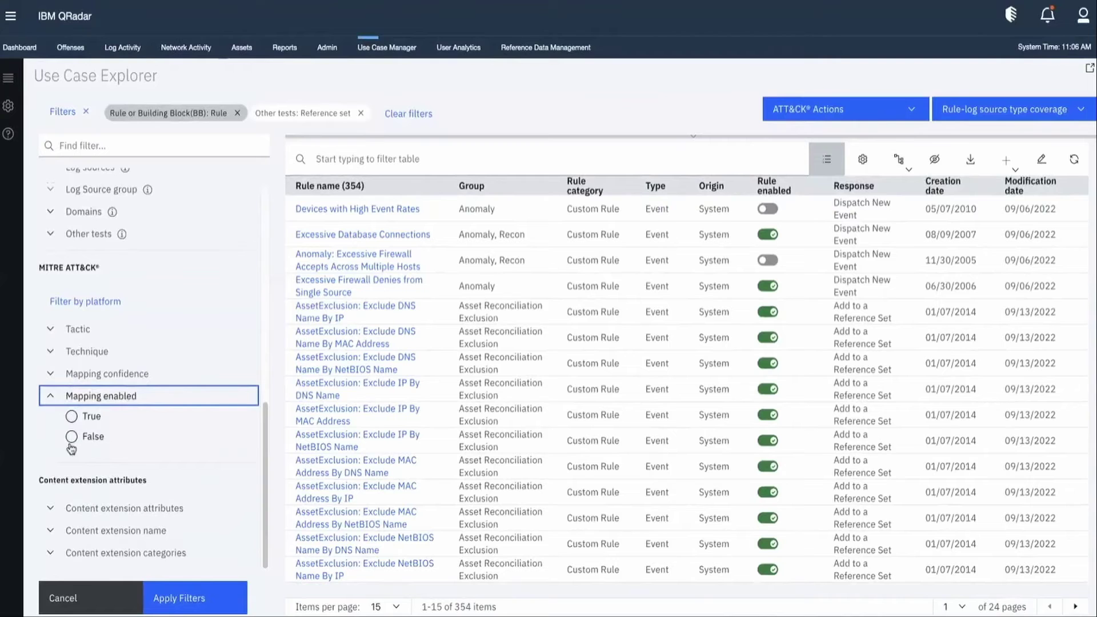
{"action": "left_click", "coordinate": [50, 403]}
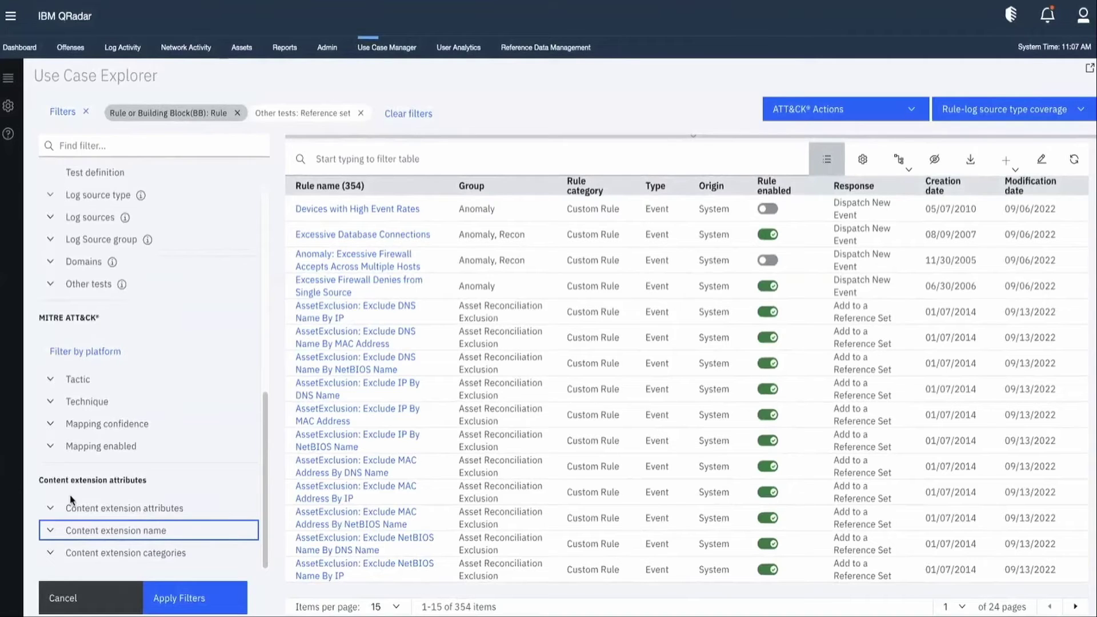
- Examine the filter options for content extension attributes and content extension name
{"action": "left_click", "coordinate": [51, 510]}
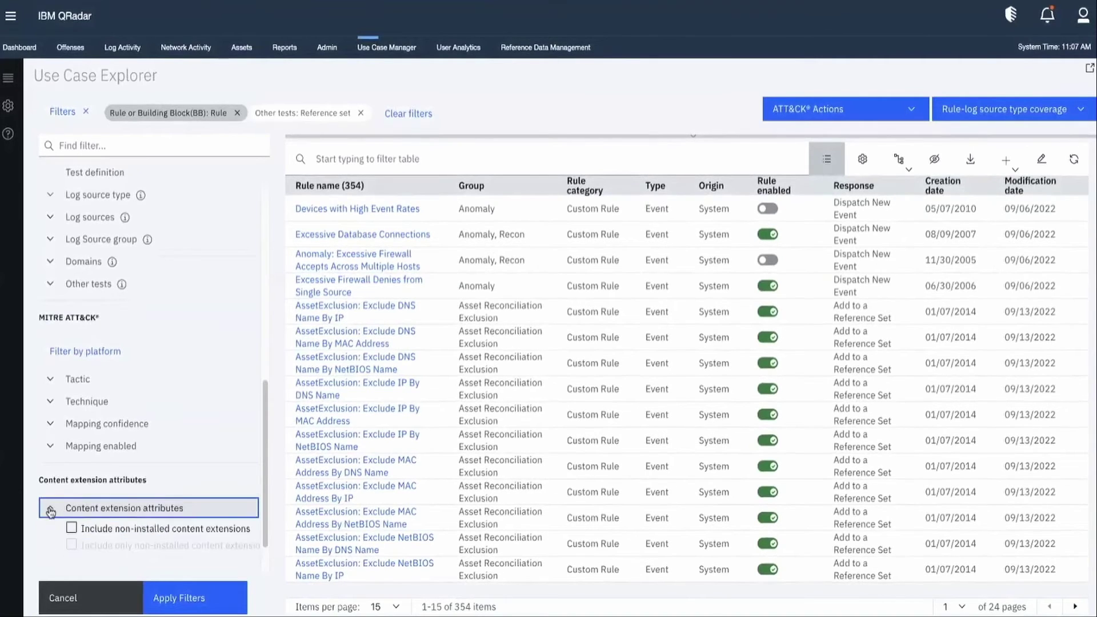
{"action": "scroll", "coordinate": [121, 485], "scroll_direction": "down", "scroll_amount": 1}
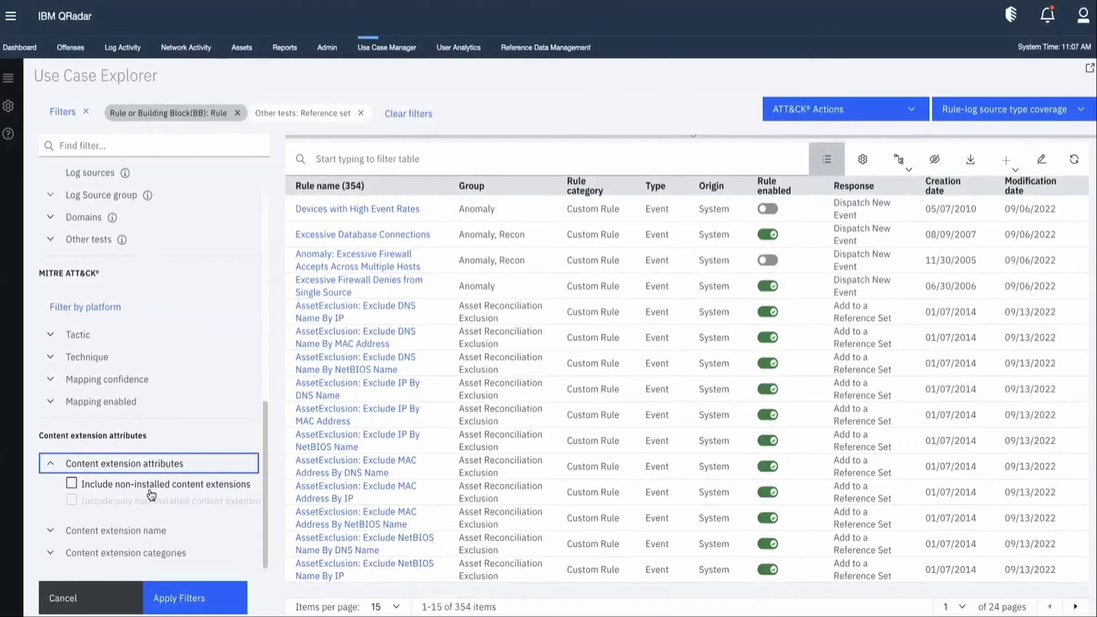
{"action": "left_click", "coordinate": [50, 463]}
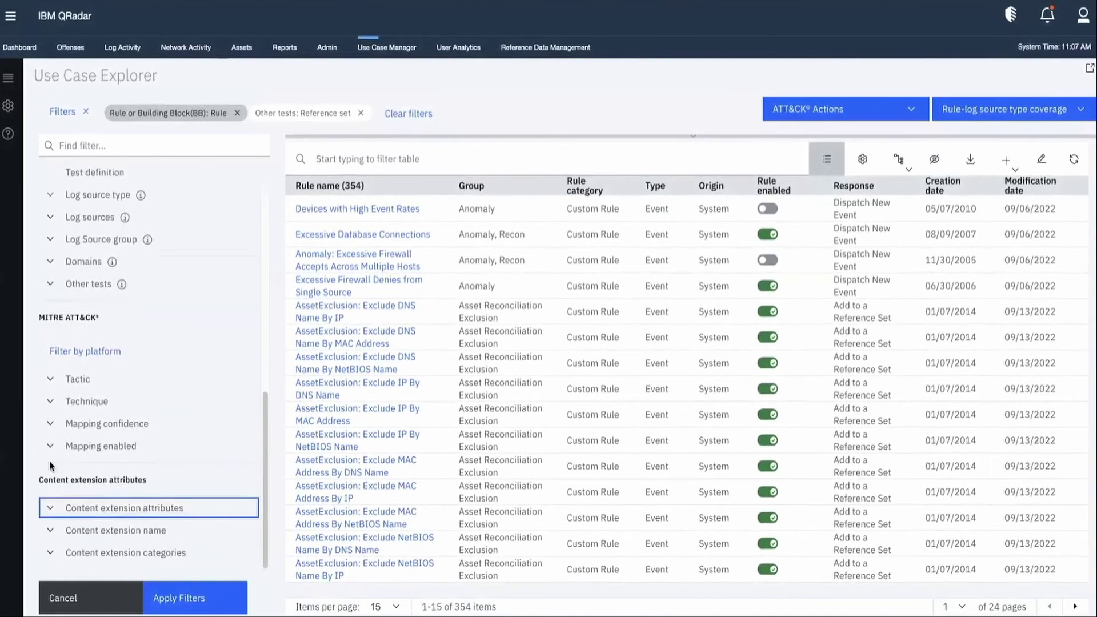
{"action": "left_click", "coordinate": [52, 531]}
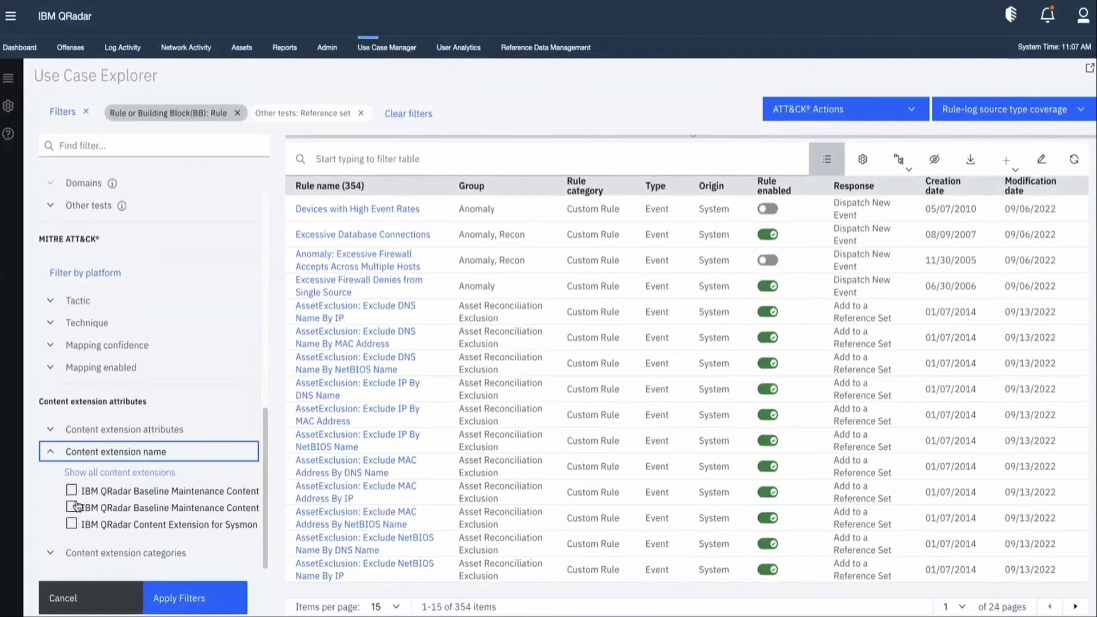
{"action": "left_click", "coordinate": [63, 454]}
- Examine the options of the Content extension categories filter
{"action": "left_click", "coordinate": [52, 553]}
{"action": "scroll", "coordinate": [52, 554], "scroll_direction": "down", "scroll_amount": 1}
{"action": "left_click", "coordinate": [182, 504]}
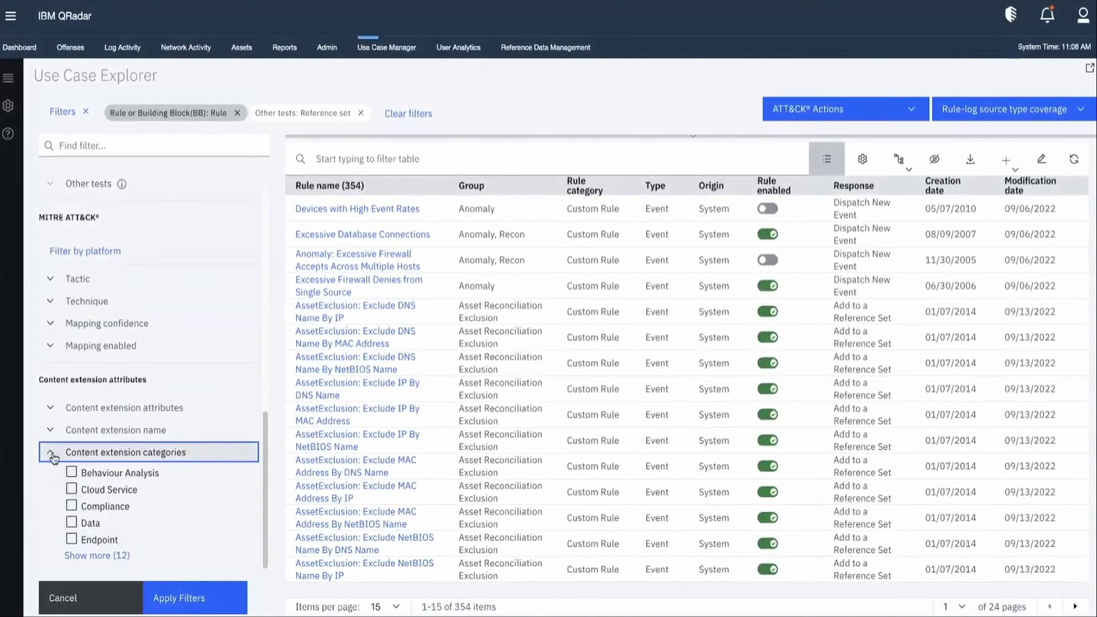
{"action": "scroll", "coordinate": [196, 455], "scroll_direction": "up", "scroll_amount": 5}
{"action": "scroll", "coordinate": [199, 459], "scroll_direction": "up", "scroll_amount": 4}
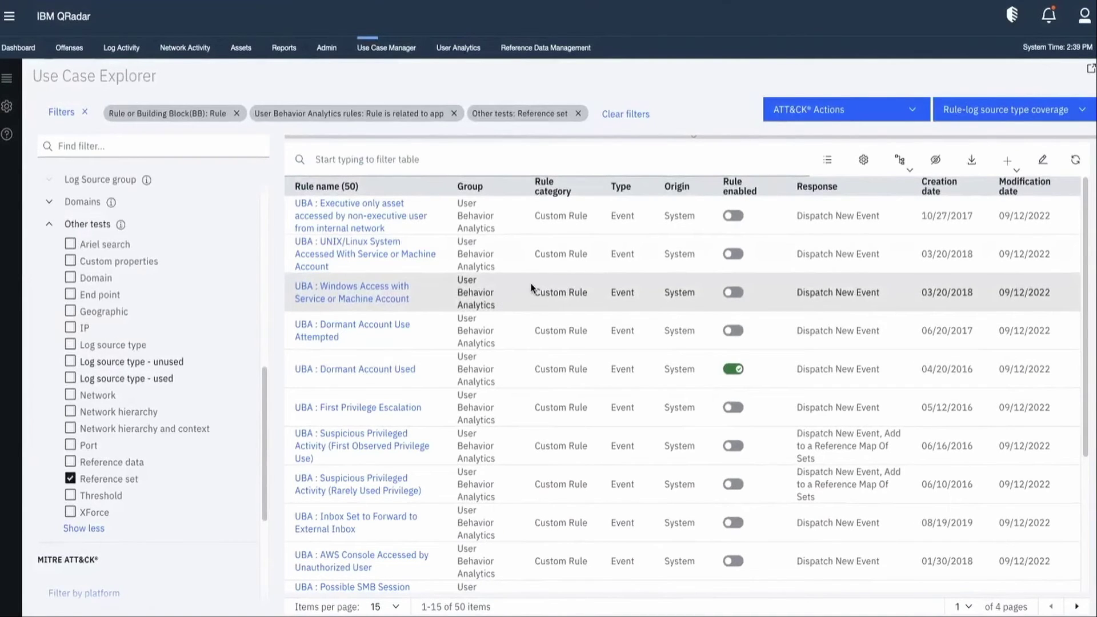
- Review the ATT&CK coverage map and report, and open the coverage summary and trend
{"action": "left_click", "coordinate": [888, 115]}
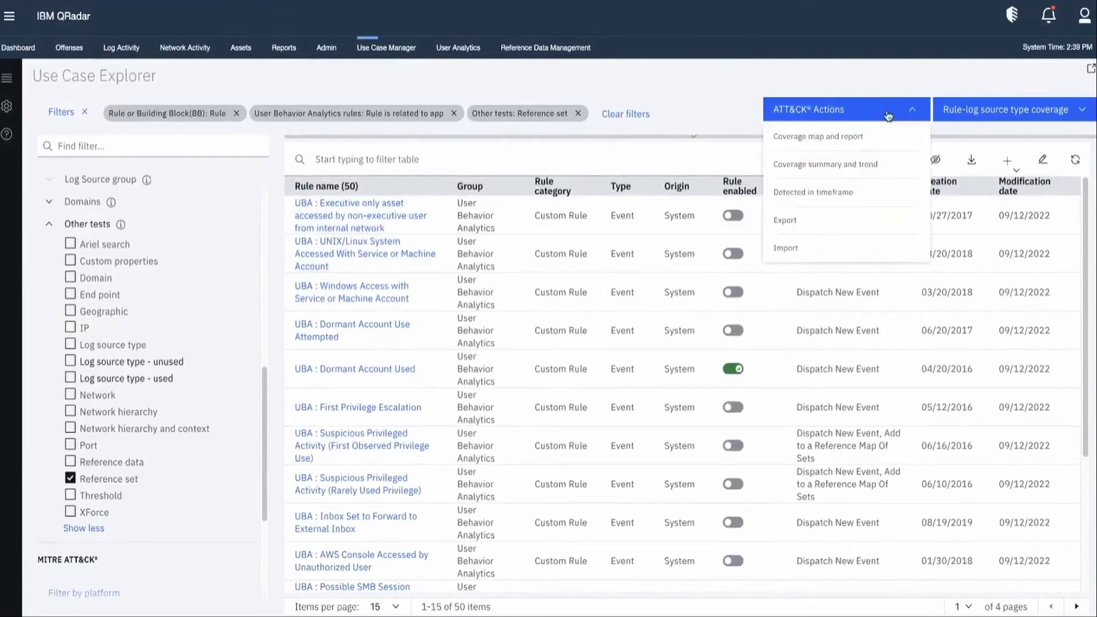
{"action": "left_click", "coordinate": [876, 136]}
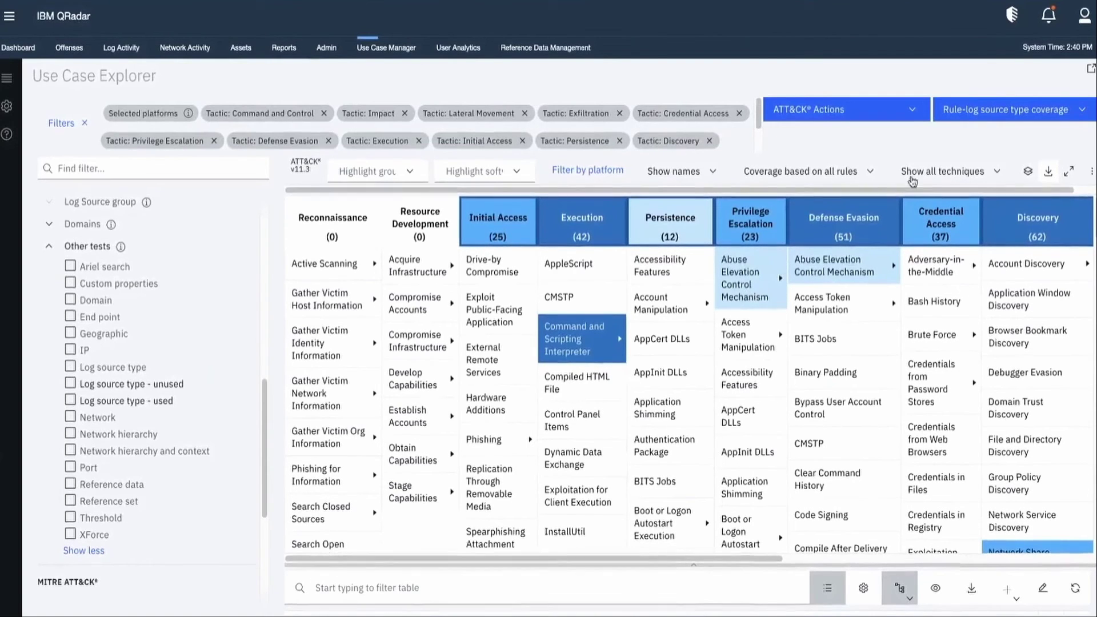
{"action": "left_click", "coordinate": [906, 114]}
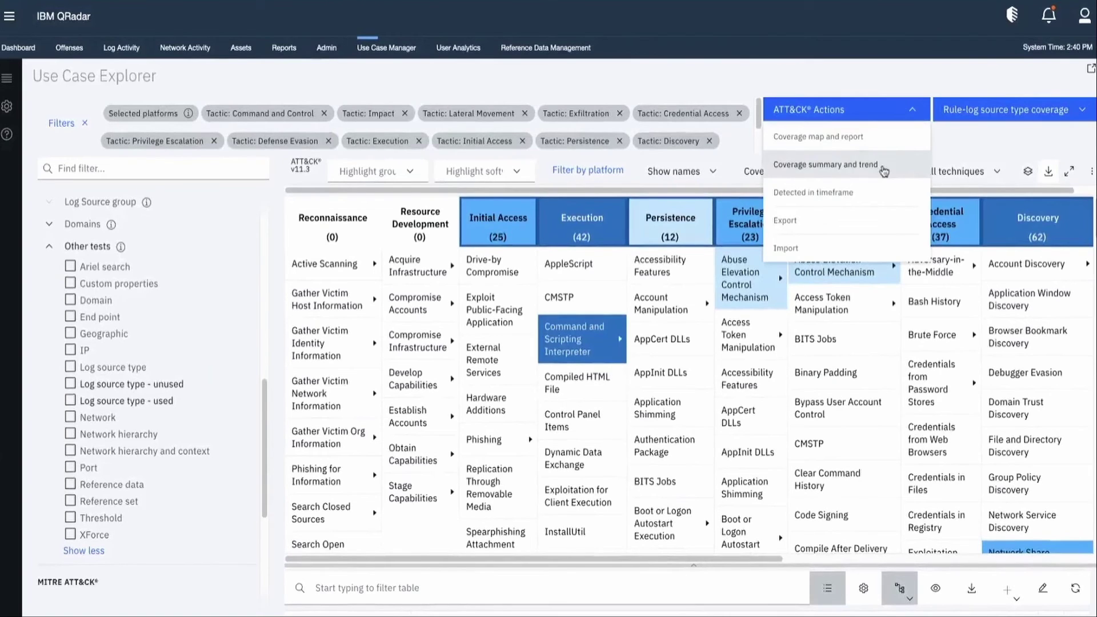
{"action": "left_click", "coordinate": [882, 166]}
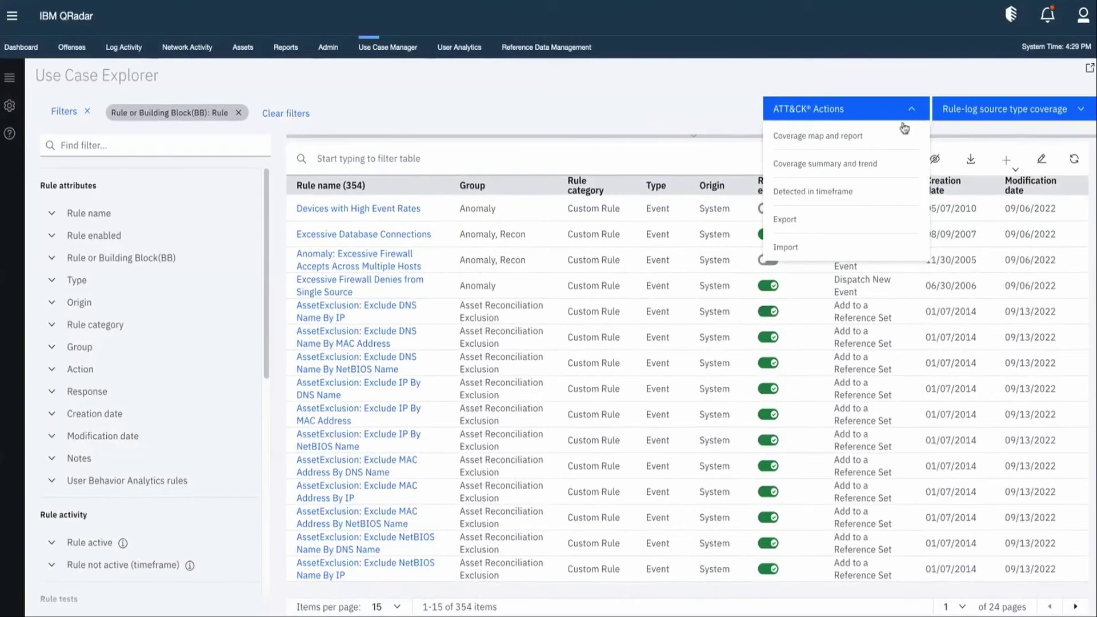
- Show the ATT&CK map for Detected in timeframe and set Offense with last event between to Last Month
{"action": "left_click", "coordinate": [854, 198]}
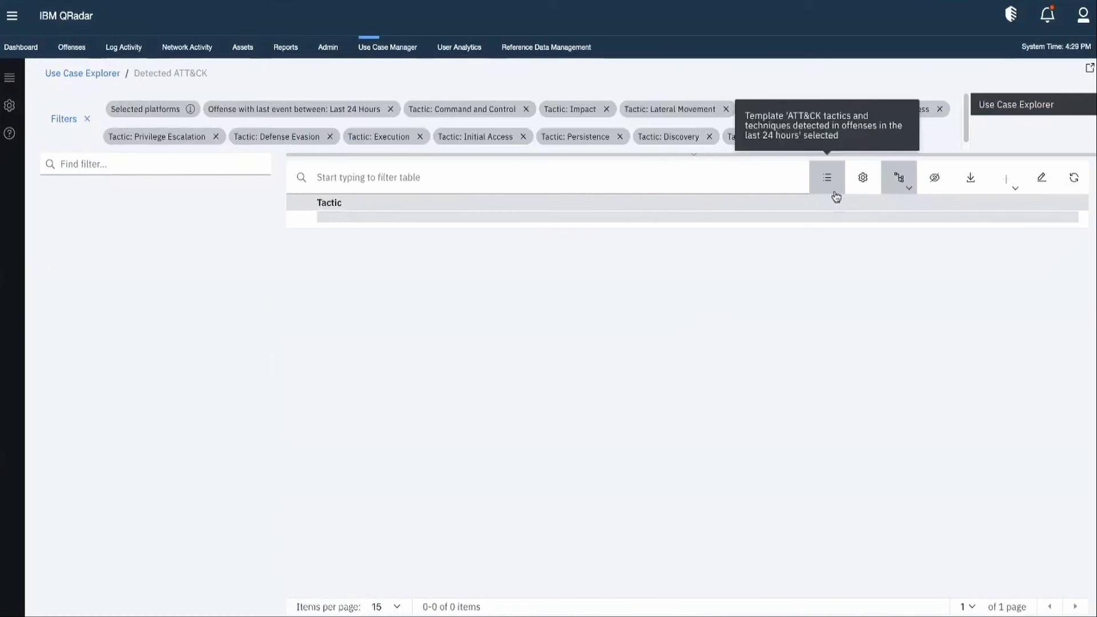
{"action": "left_click", "coordinate": [936, 179]}
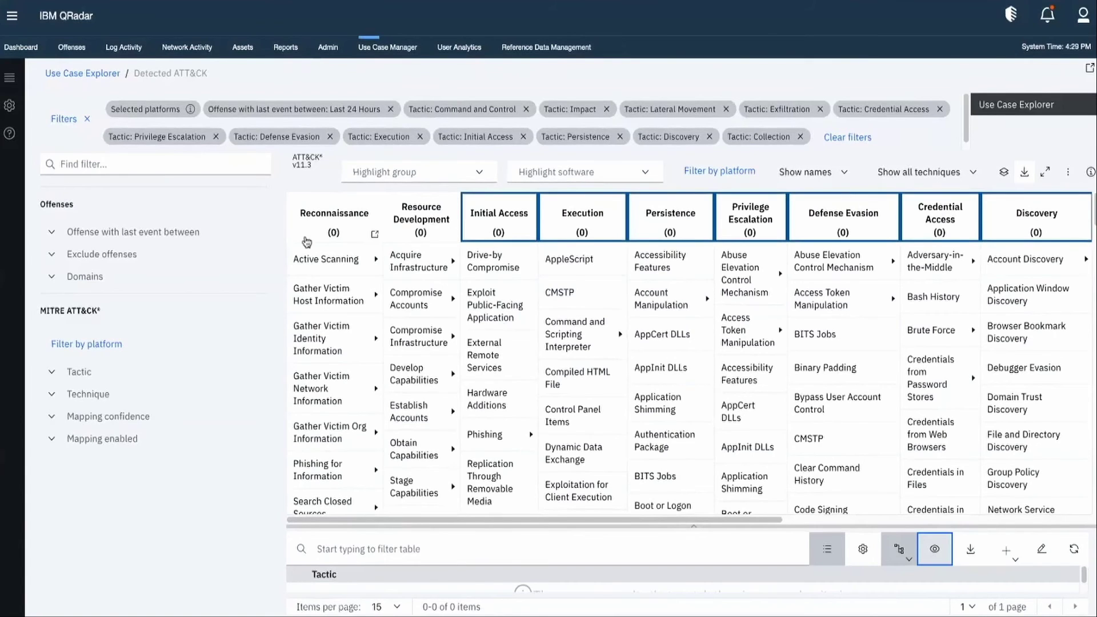
{"action": "left_click", "coordinate": [53, 235]}
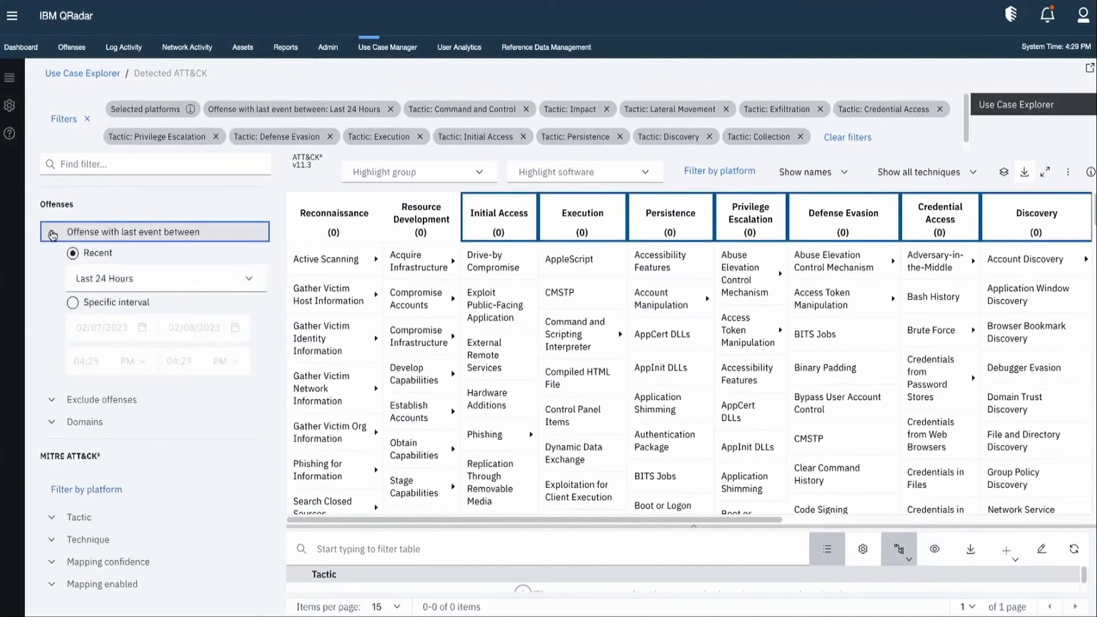
{"action": "left_click", "coordinate": [80, 279]}
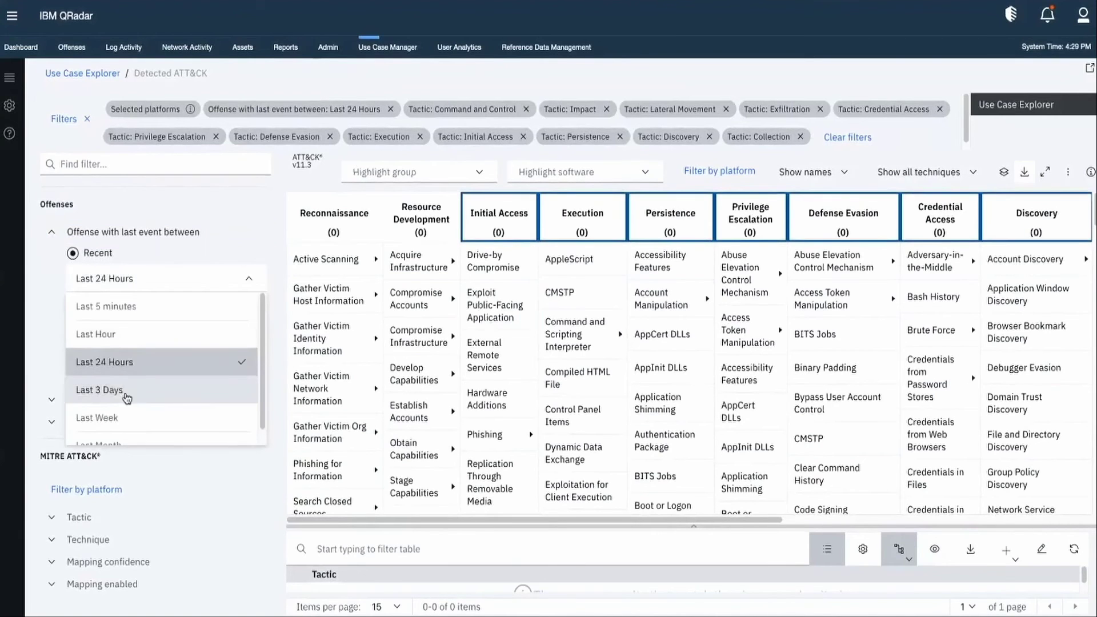
{"action": "scroll", "coordinate": [124, 394], "scroll_direction": "down", "scroll_amount": 1}
{"action": "left_click", "coordinate": [124, 434]}
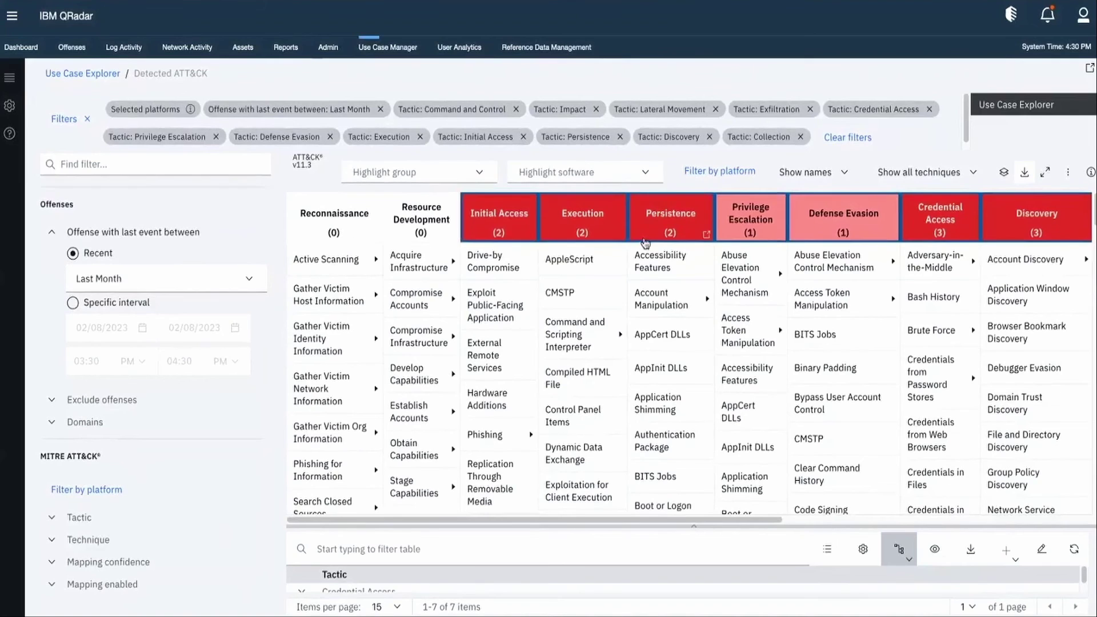
- Hide the ATT&CK map and examine the offenses and rules under the Credential Access tactic's Unassigned technique
{"action": "left_click", "coordinate": [935, 553]}
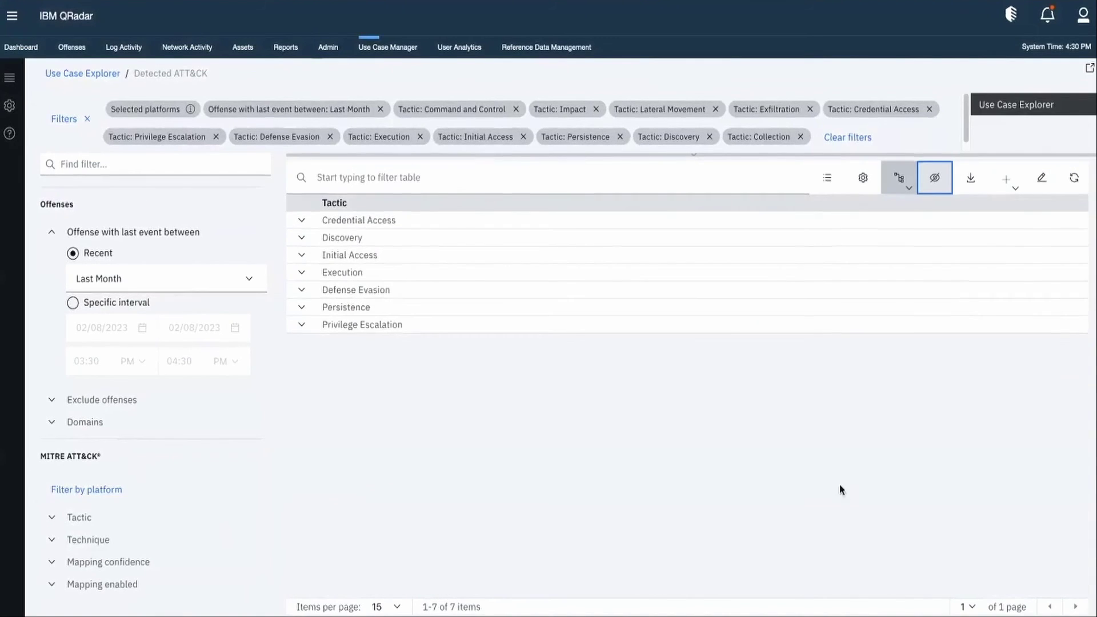
{"action": "left_click", "coordinate": [303, 222]}
{"action": "left_click", "coordinate": [322, 256]}
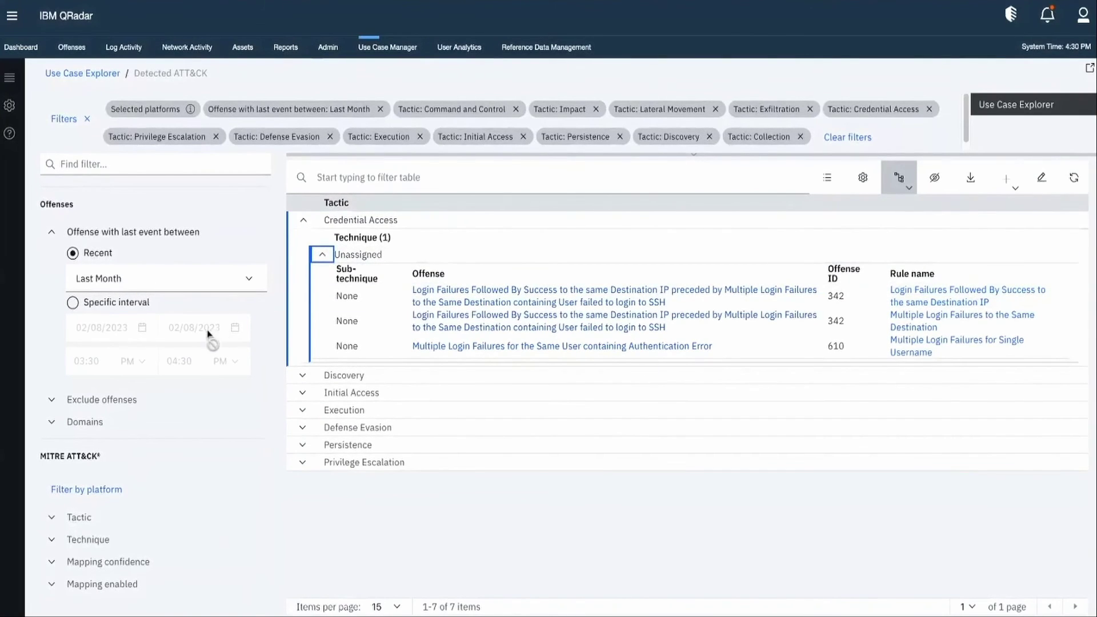
- Examine the Exclude offenses and Domains filter options for the detected ATT&CK report
{"action": "left_click", "coordinate": [53, 402]}
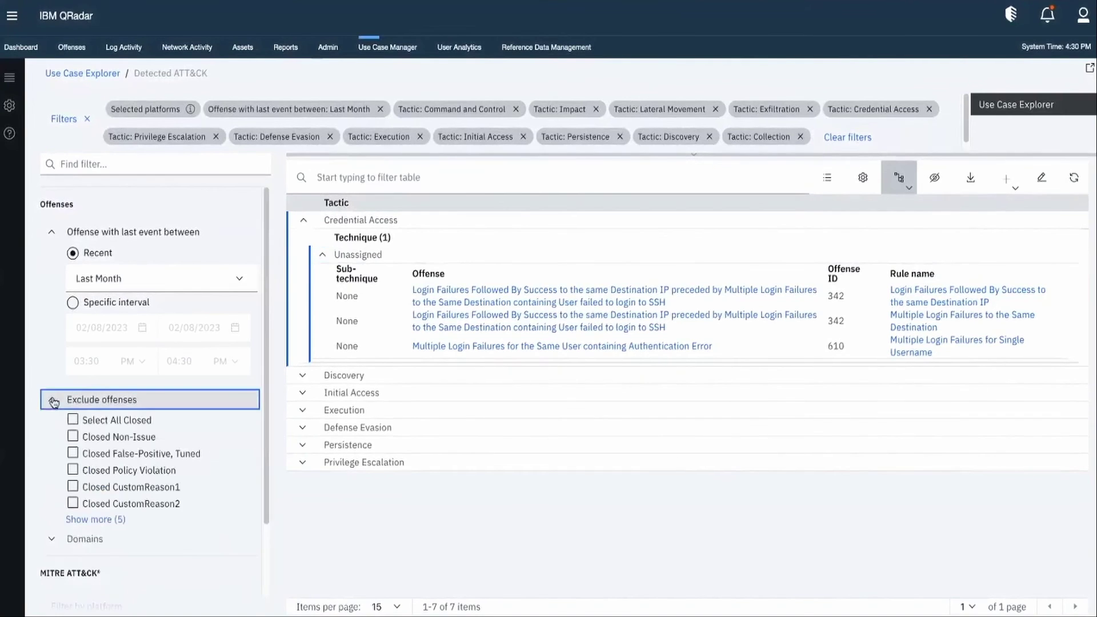
{"action": "scroll", "coordinate": [53, 402], "scroll_direction": "down", "scroll_amount": 2}
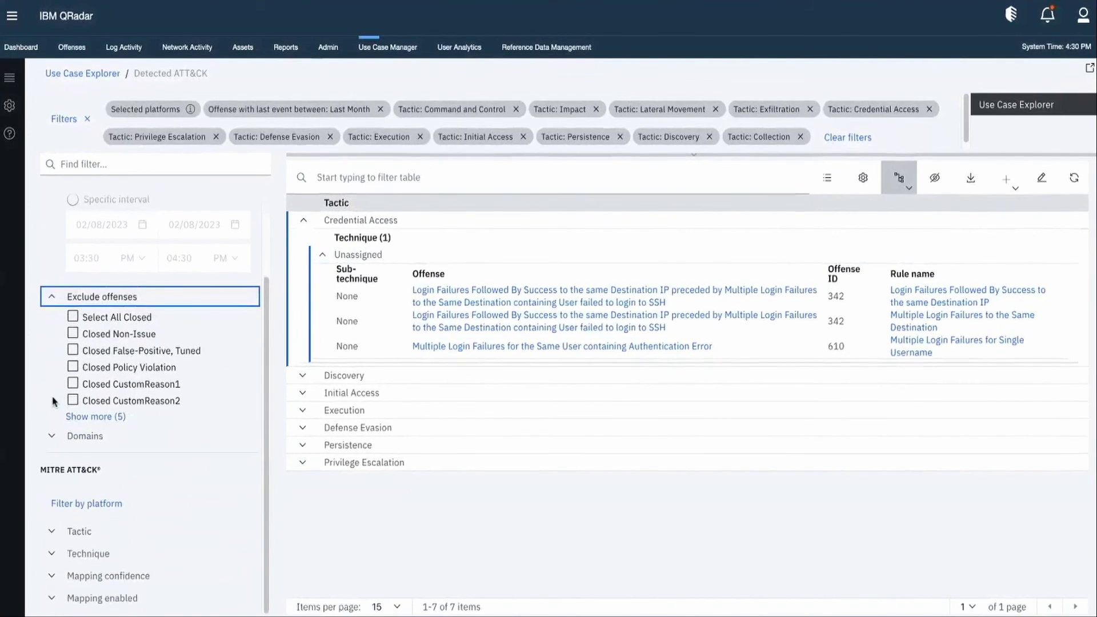
{"action": "left_click", "coordinate": [52, 442]}
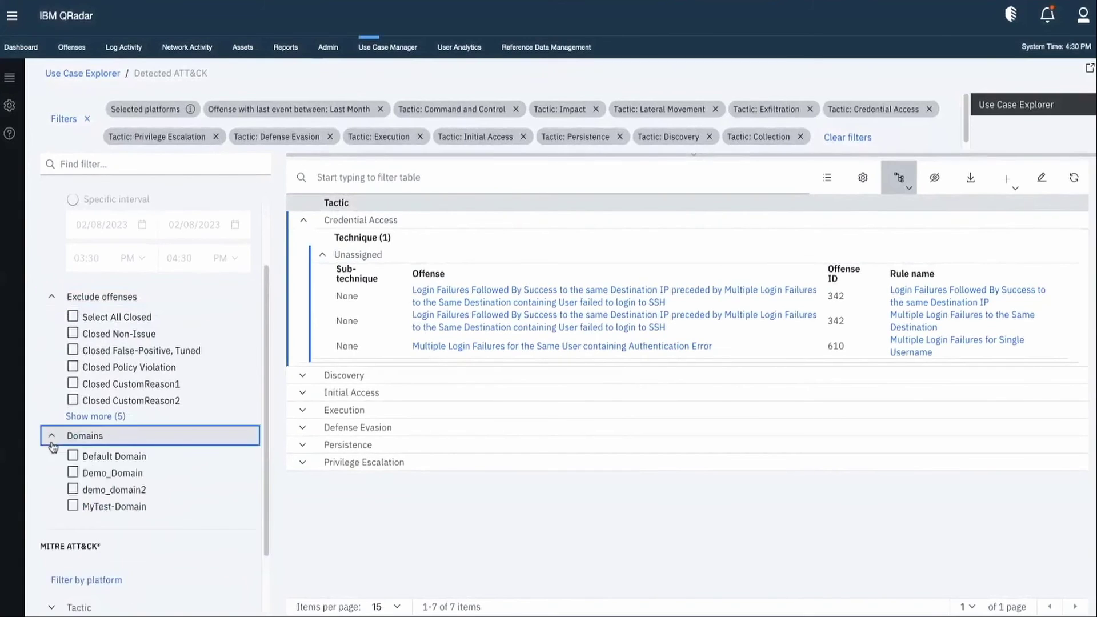
{"action": "scroll", "coordinate": [52, 445], "scroll_direction": "down", "scroll_amount": 1}
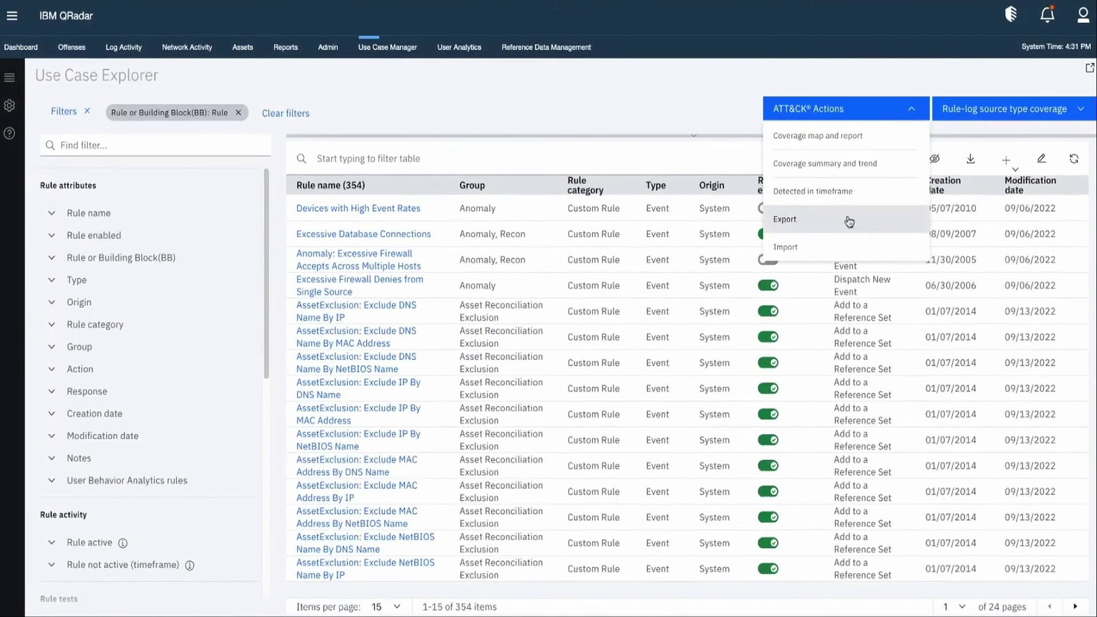
- Open the Export and Import functions of the ATT&CK actions
{"action": "left_click", "coordinate": [849, 221]}
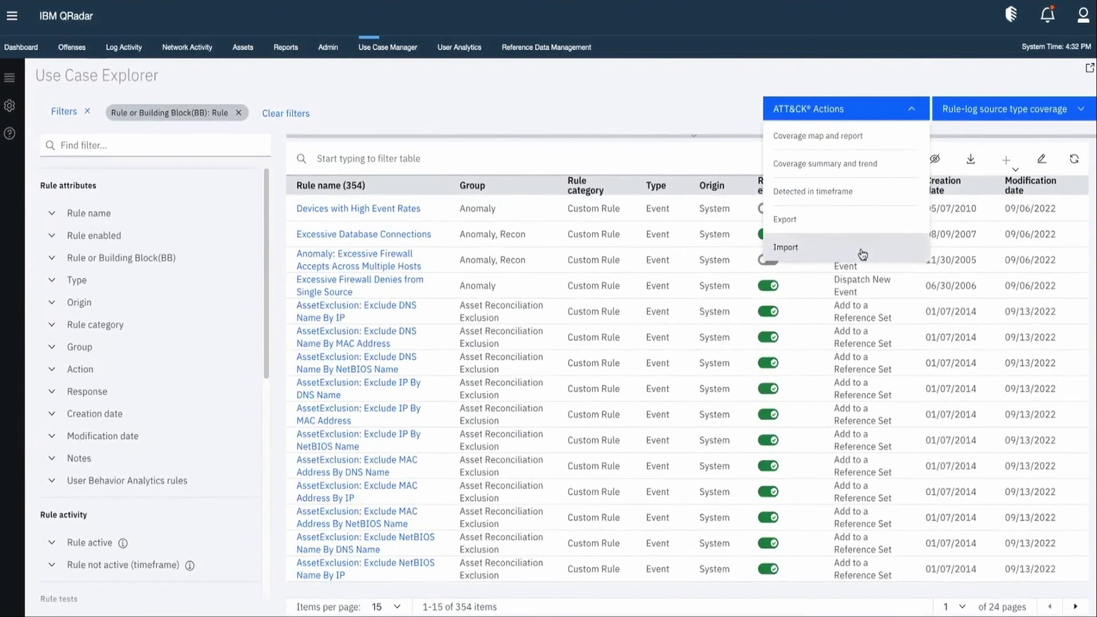
{"action": "left_click", "coordinate": [861, 250]}
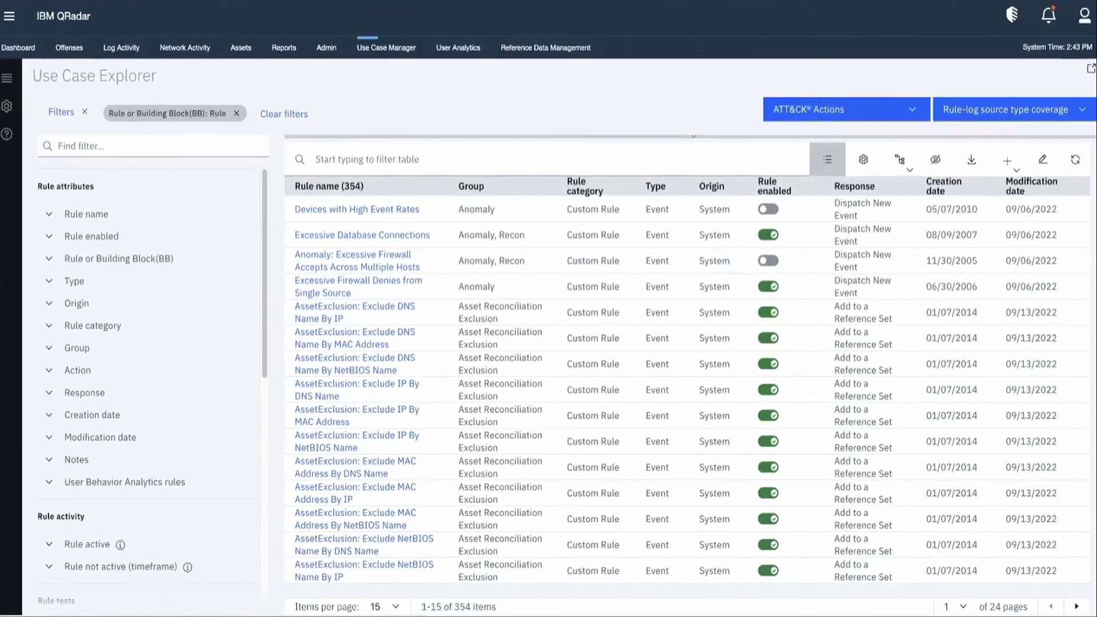
- Review the current and potential rule-log source type coverage, along with its summary and offense update trends
{"action": "left_click", "coordinate": [1012, 120]}
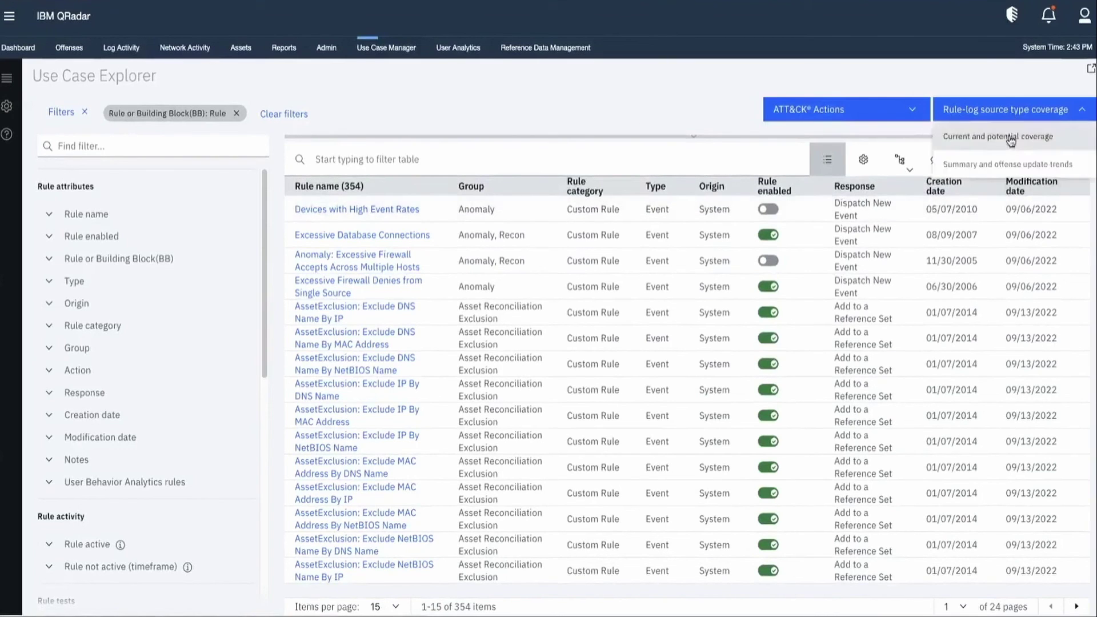
{"action": "left_click", "coordinate": [1012, 144]}
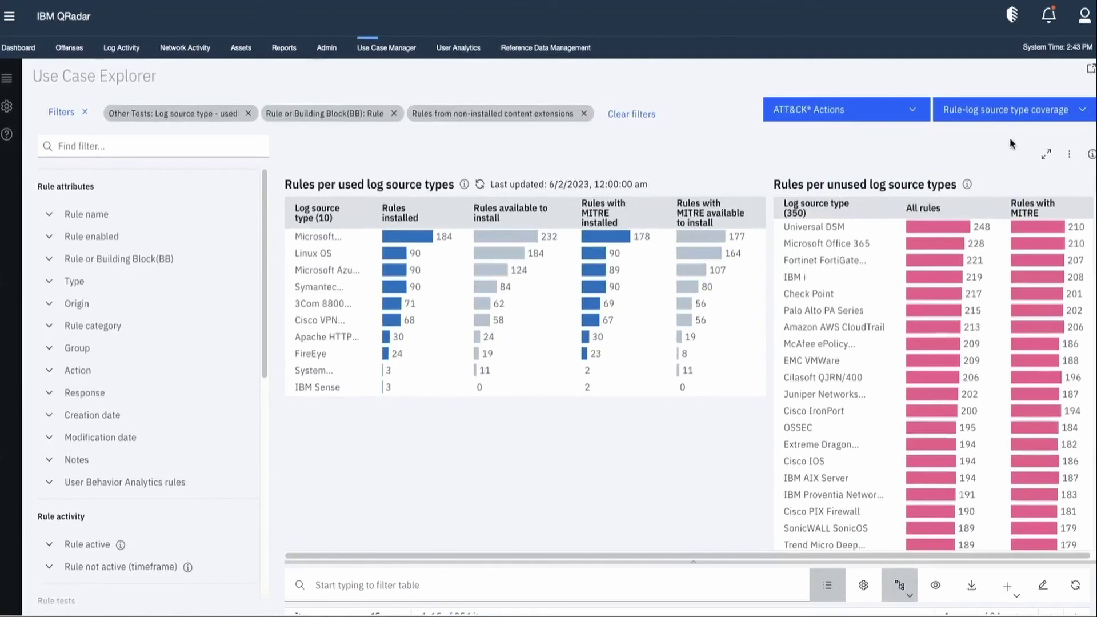
{"action": "left_click", "coordinate": [1020, 114]}
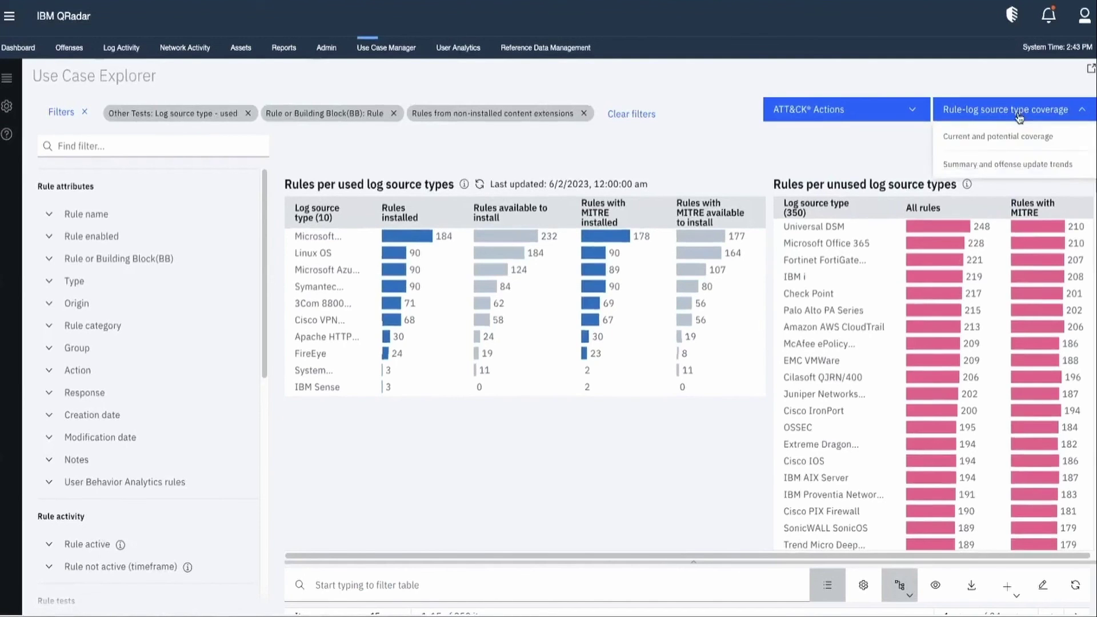
{"action": "left_click", "coordinate": [1014, 165]}
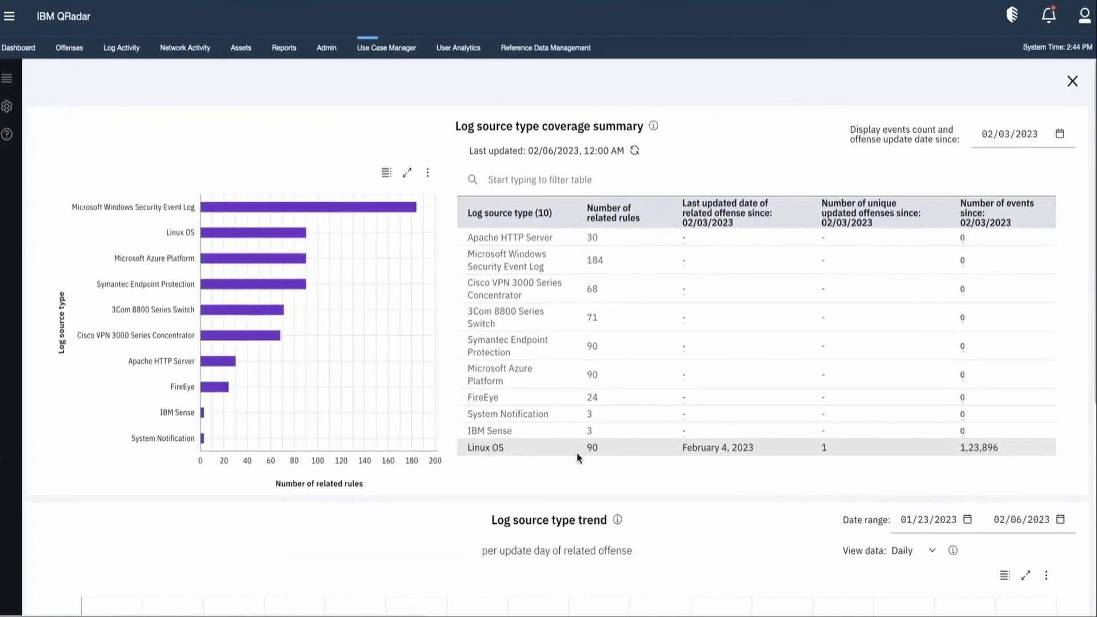
{"action": "key", "text": "Escape"}
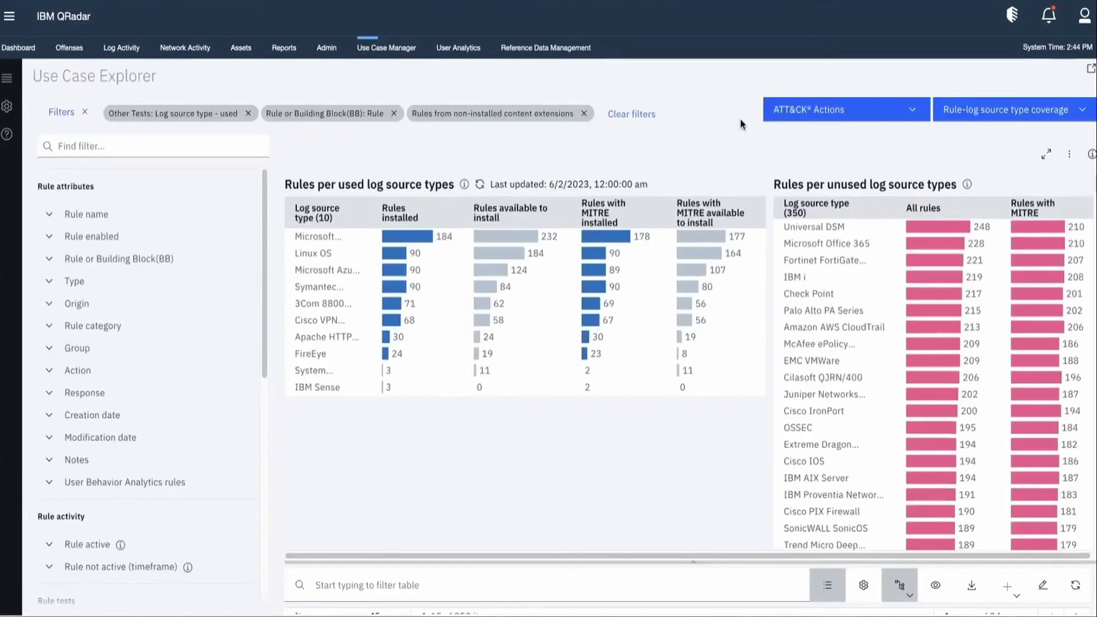